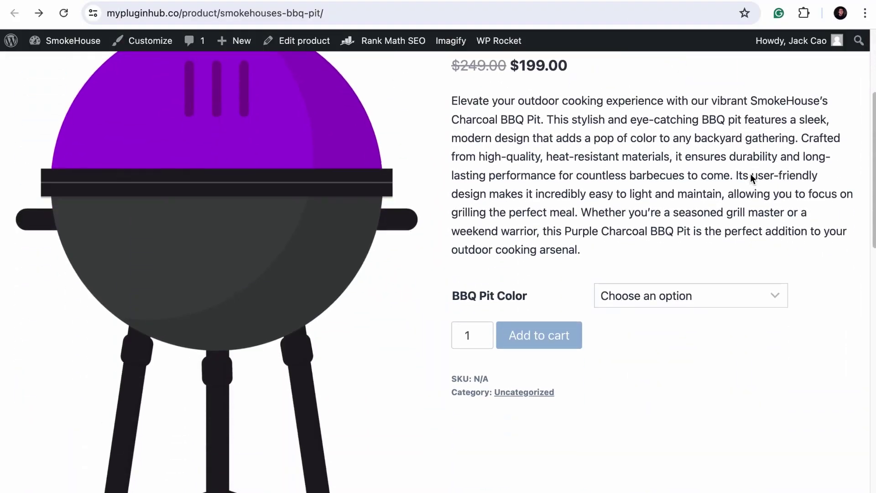
- Add a Red BBQ Pit and a Yellow BBQ Pit to the WooCommerce cart
{"action": "left_click", "coordinate": [731, 294]}
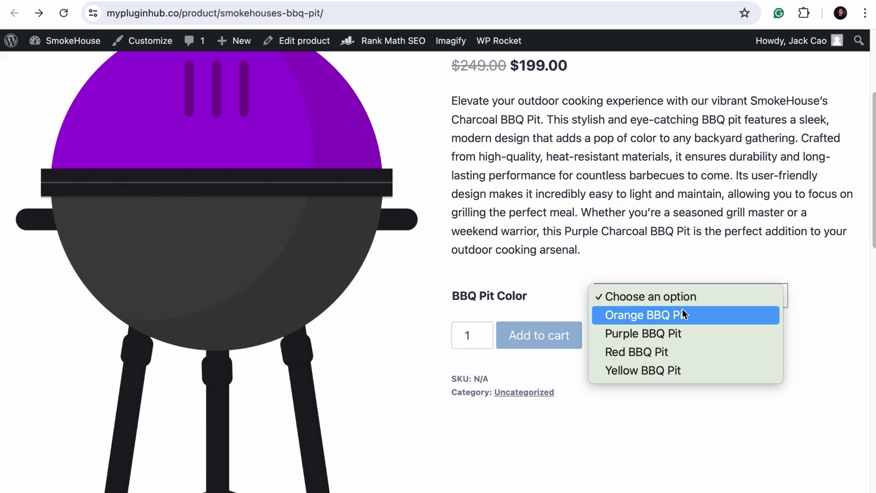
{"action": "left_click", "coordinate": [679, 350]}
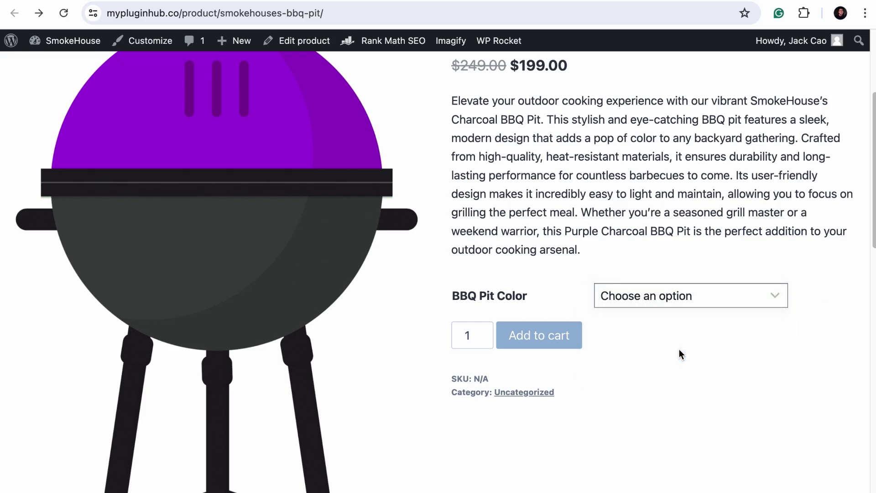
{"action": "left_click", "coordinate": [579, 343]}
{"action": "scroll", "coordinate": [592, 362], "scroll_direction": "down", "scroll_amount": 6}
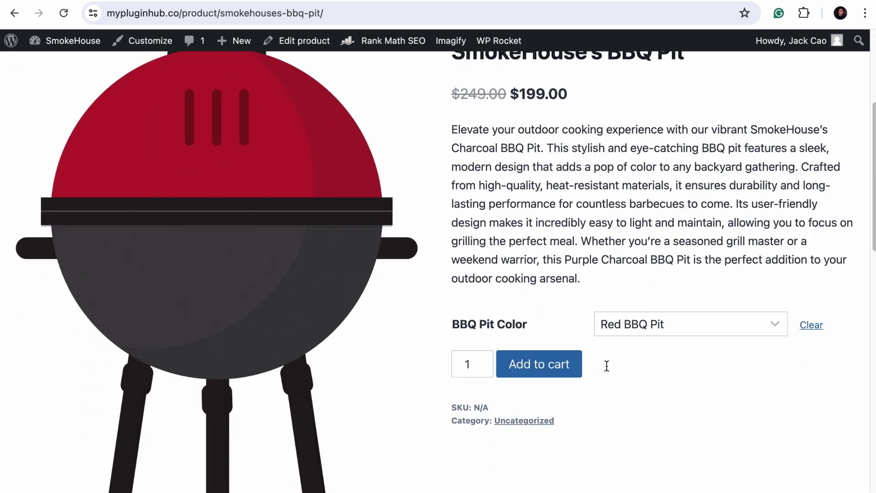
{"action": "left_click", "coordinate": [666, 315]}
{"action": "left_click", "coordinate": [665, 334]}
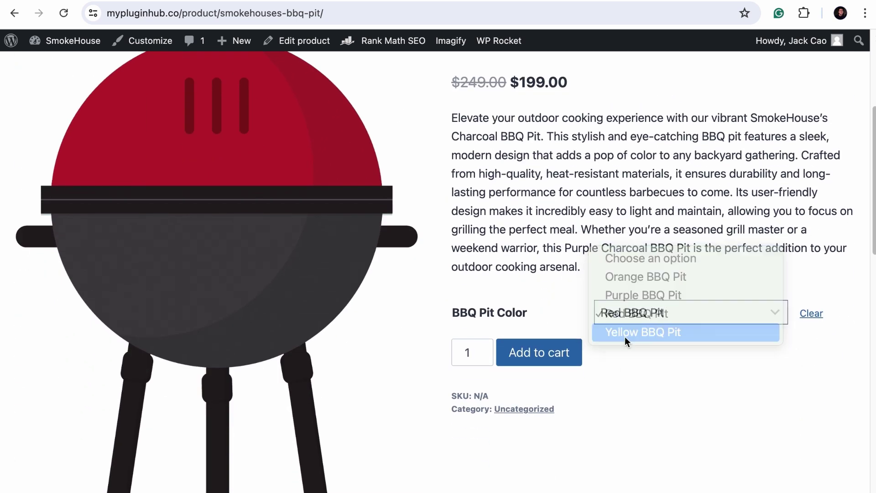
{"action": "left_click", "coordinate": [564, 353]}
- Open the cart and check the link options for the red and yellow pit items
{"action": "left_click", "coordinate": [792, 185]}
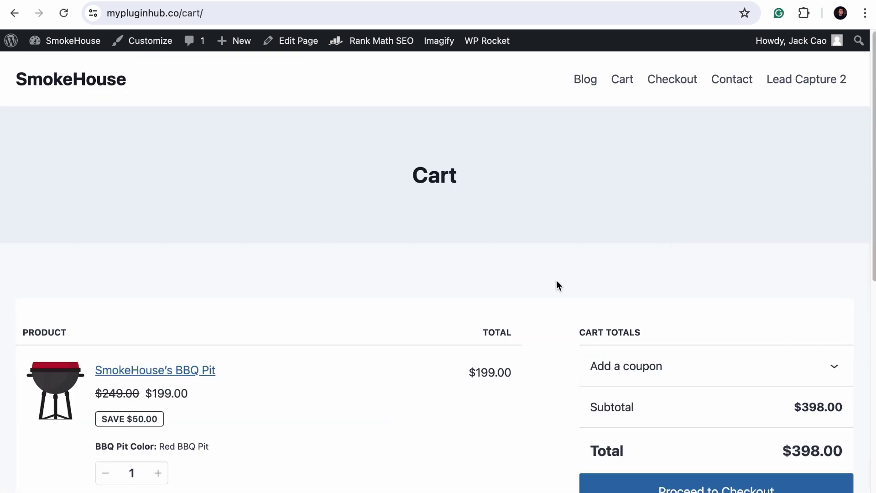
{"action": "scroll", "coordinate": [557, 281], "scroll_direction": "down", "scroll_amount": 5}
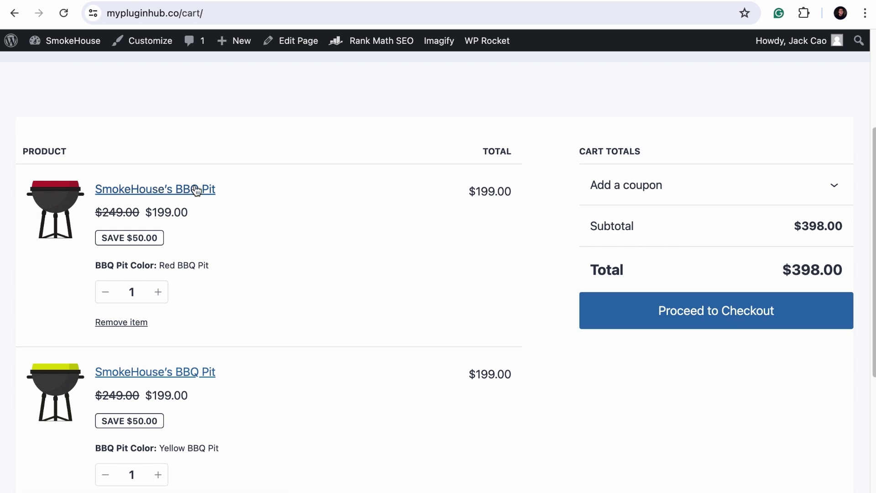
{"action": "right_click", "coordinate": [196, 190]}
{"action": "key", "text": "Escape"}
{"action": "scroll", "coordinate": [217, 203], "scroll_direction": "down", "scroll_amount": 4}
{"action": "right_click", "coordinate": [190, 172]}
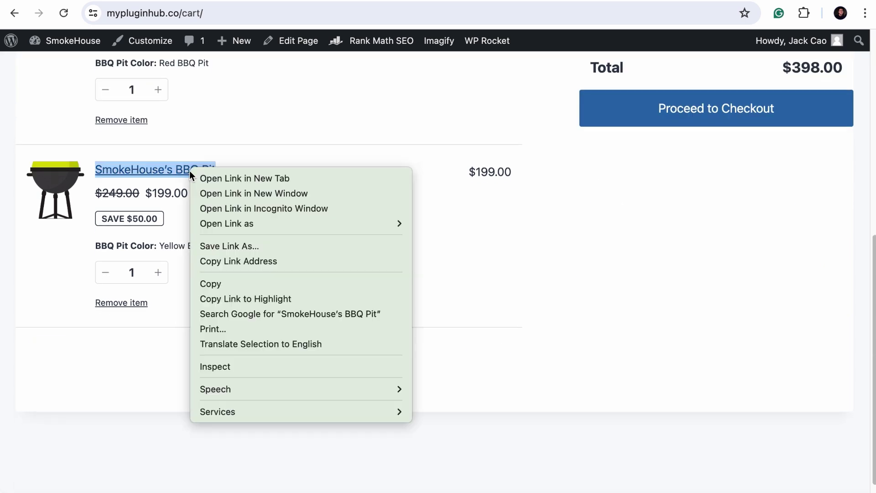
{"action": "key", "text": "Escape"}
{"action": "scroll", "coordinate": [272, 191], "scroll_direction": "up", "scroll_amount": 3}
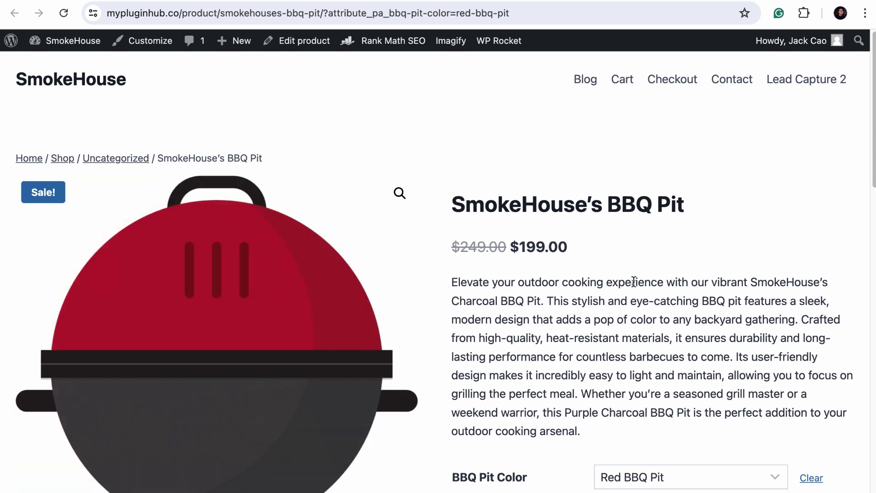
- Load the yellow variant's product URL, then the plain BBQ Pit product address
{"action": "left_click", "coordinate": [530, 14]}
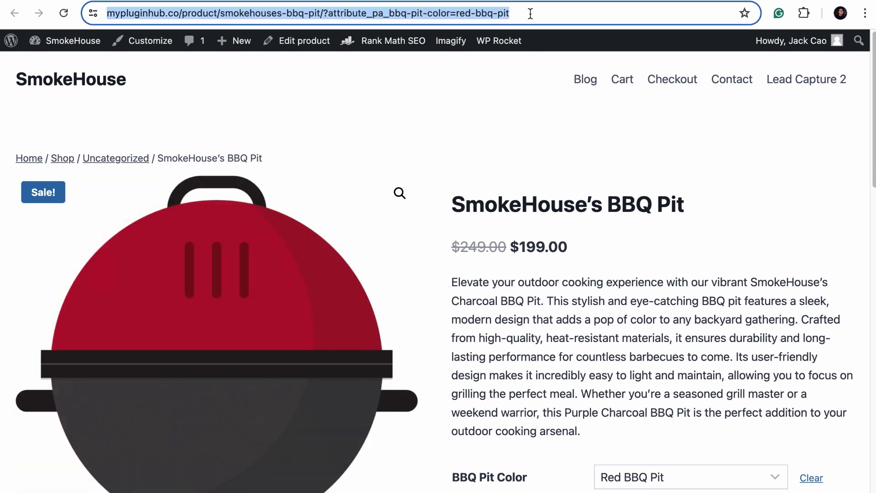
{"action": "type", "text": "mypluginhub.co/product/smokehouses-bbq-pit/?attribute_pa_bbq-pit-color=yellow-bbq-pit"}
{"action": "key", "text": "Return"}
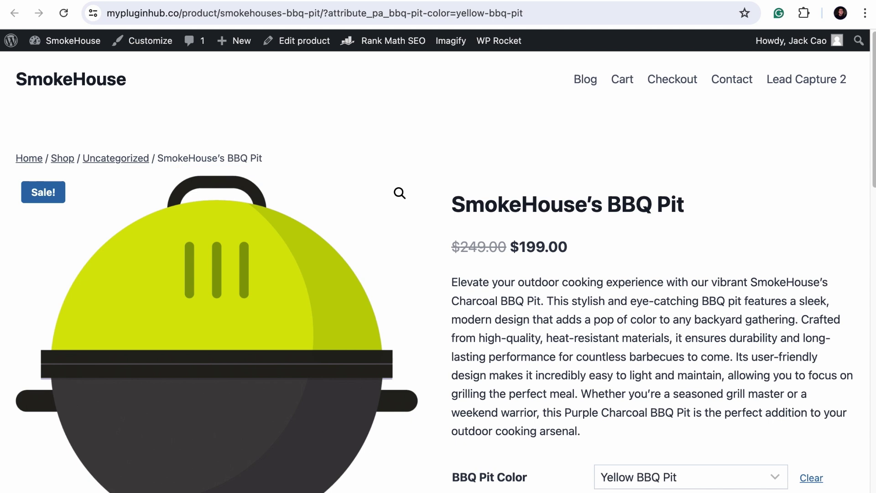
{"action": "left_click", "coordinate": [572, 19]}
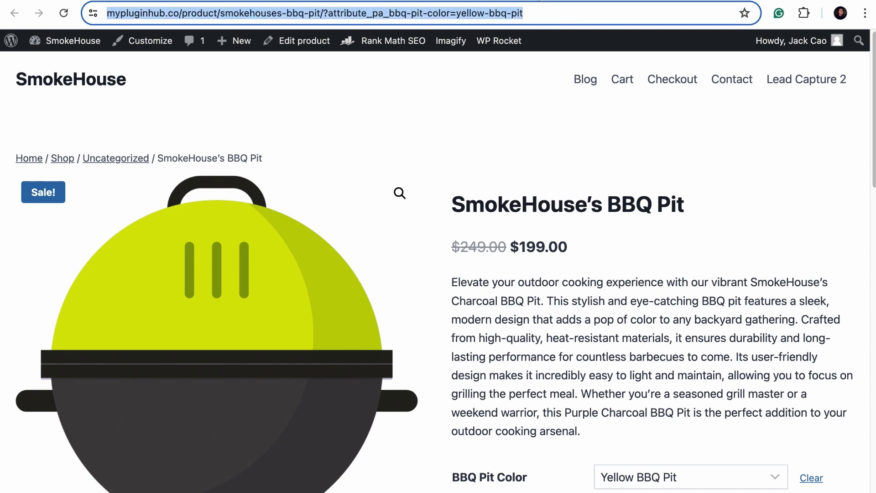
{"action": "type", "text": "mypluginhub.co/product/smokehouses-bbq-pit/"}
{"action": "key", "text": "Return"}
{"action": "left_click", "coordinate": [505, 10]}
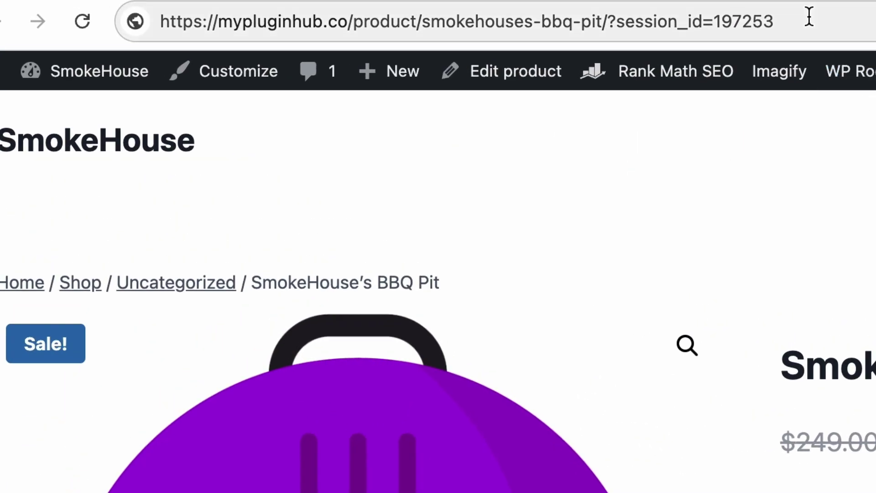
- Select the BBQ Pit product address carrying the session_id query parameter
{"action": "left_click", "coordinate": [809, 17]}
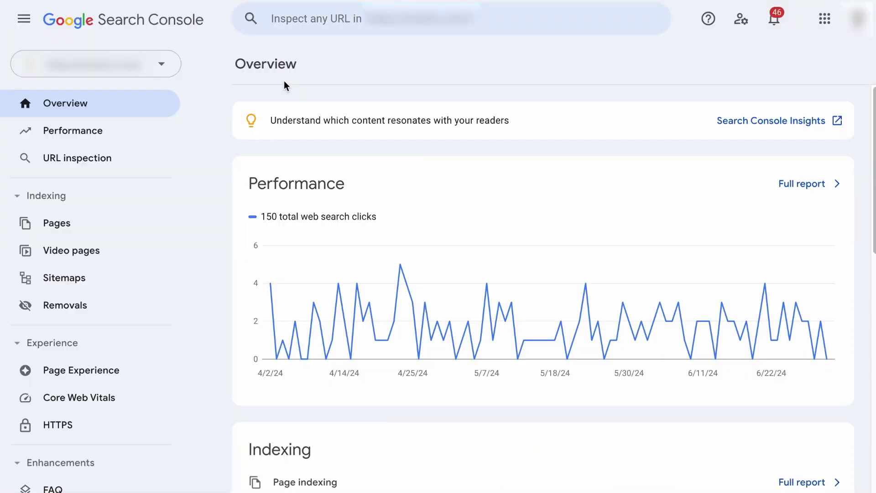
- Open the Page indexing report and scroll to the not-indexed reasons, such as 398 Not found (404)
{"action": "left_click", "coordinate": [87, 224]}
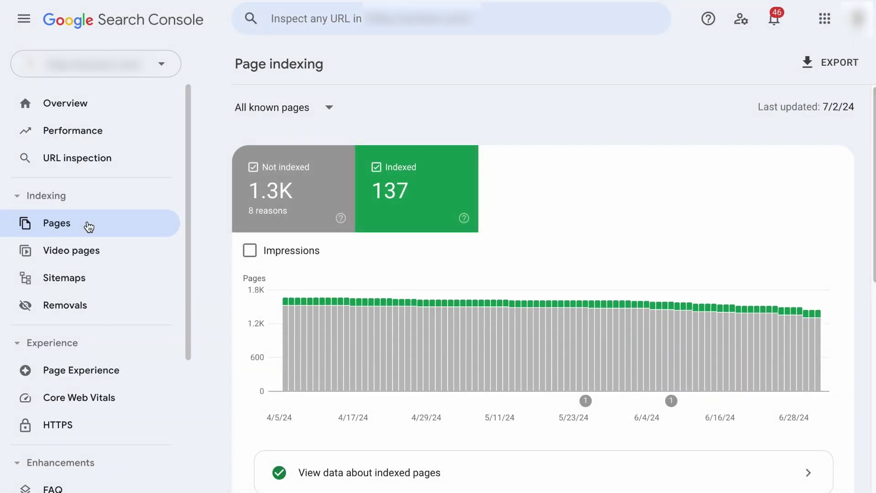
{"action": "scroll", "coordinate": [385, 249], "scroll_direction": "down", "scroll_amount": 10}
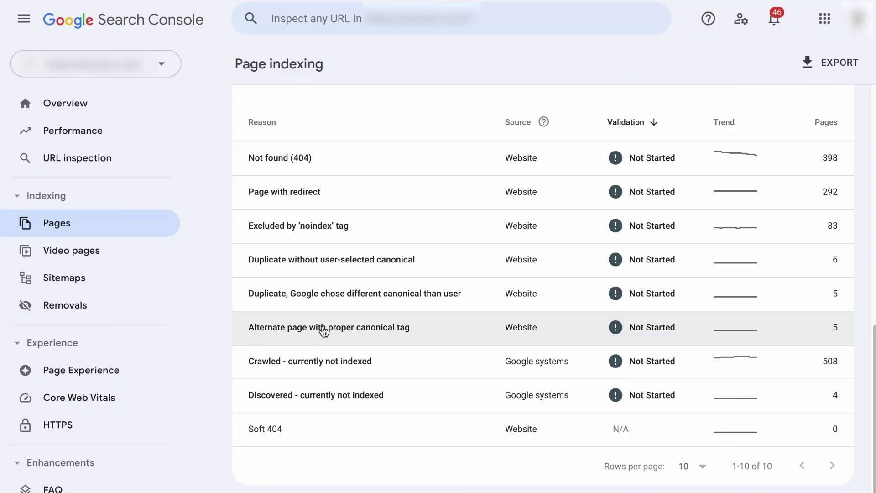
- Inspect the cloth-diapers-vs-disposable-diapers URL from 'Alternate page with proper canonical tag' and view its canonicals
{"action": "left_click", "coordinate": [324, 331]}
{"action": "scroll", "coordinate": [323, 329], "scroll_direction": "down", "scroll_amount": 8}
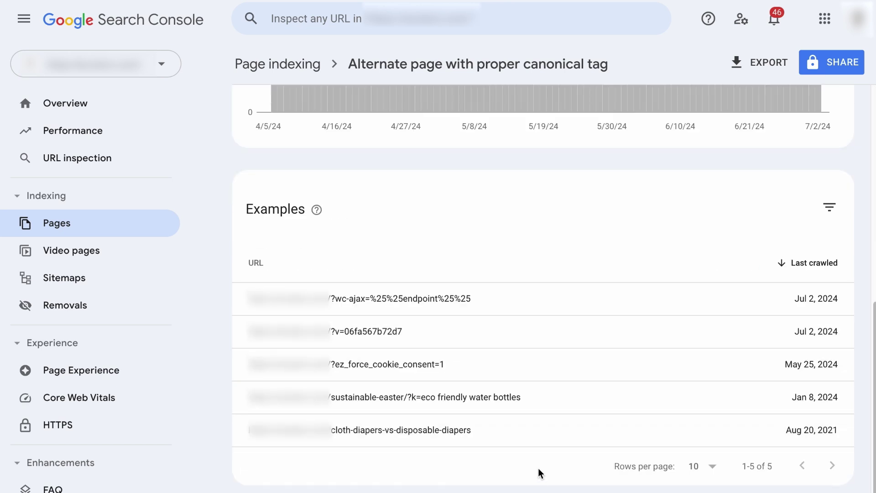
{"action": "left_click", "coordinate": [540, 441]}
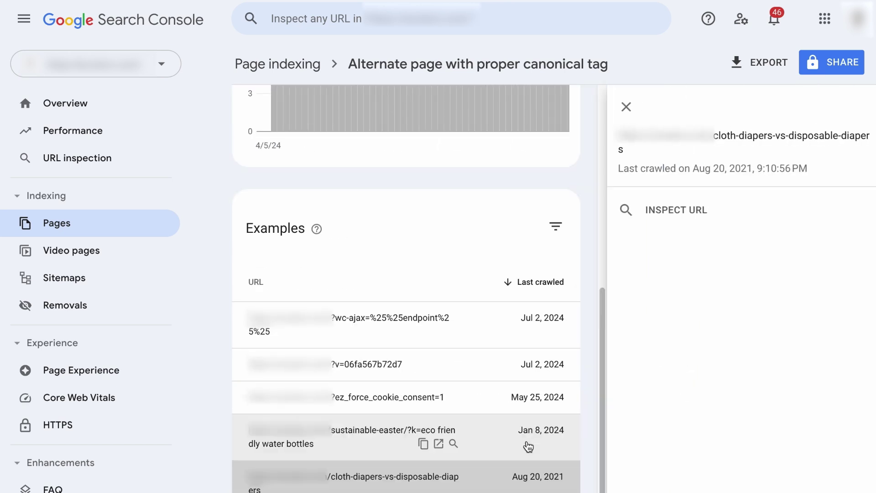
{"action": "left_click", "coordinate": [692, 219]}
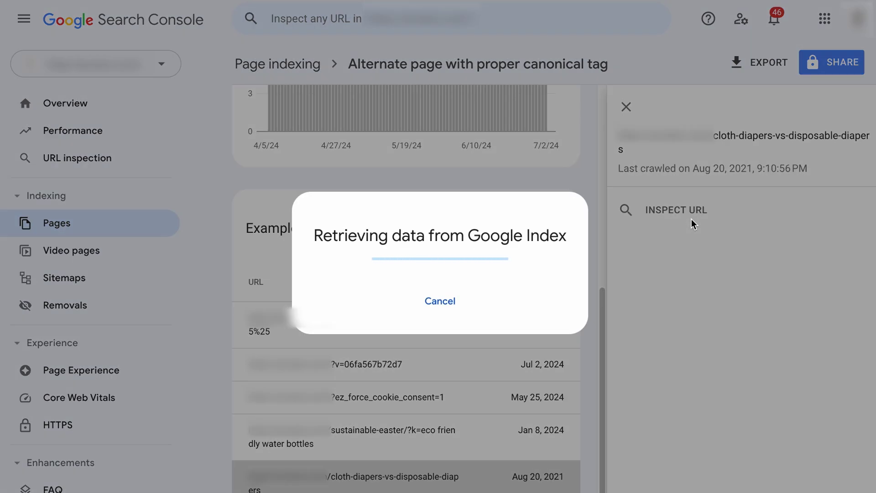
{"action": "scroll", "coordinate": [687, 317], "scroll_direction": "down", "scroll_amount": 3}
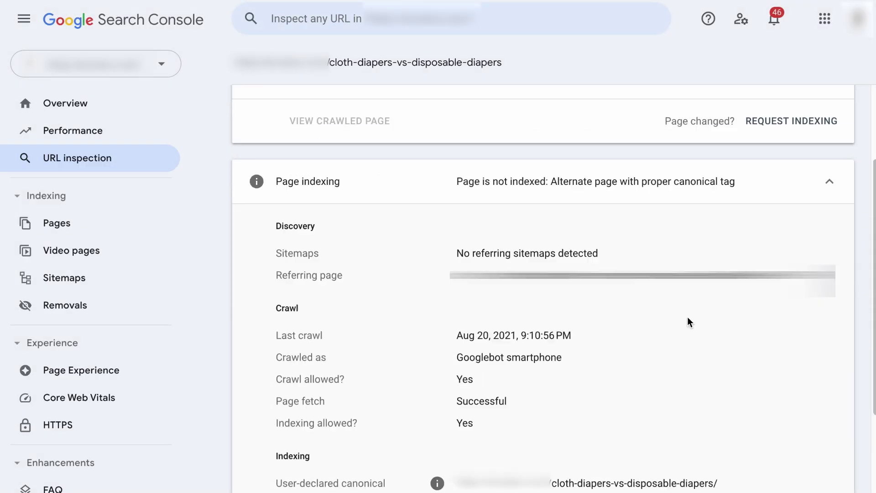
{"action": "scroll", "coordinate": [689, 322], "scroll_direction": "down", "scroll_amount": 4}
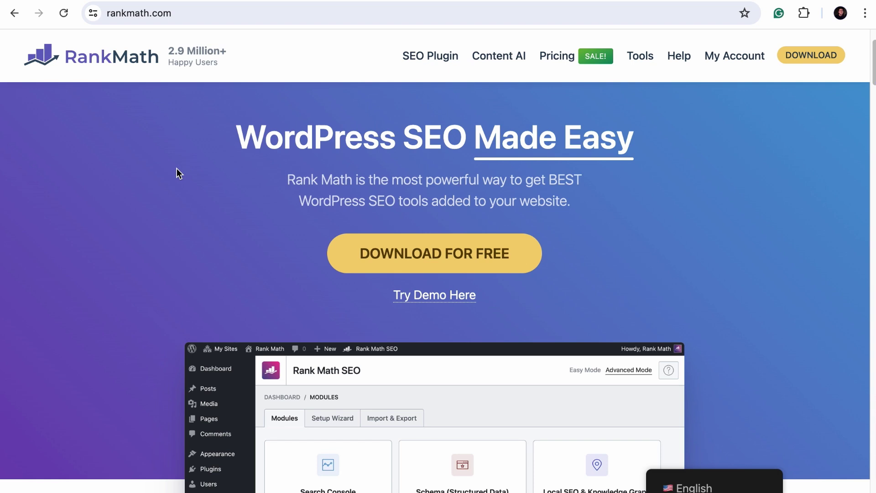
- Find the canonical link tag on line 20 of rankmath.com's page source
{"action": "right_click", "coordinate": [177, 169]}
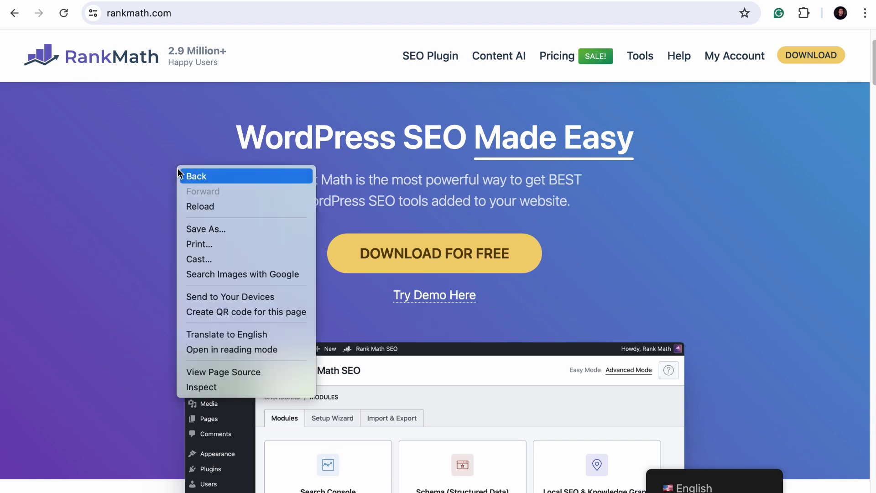
{"action": "left_click", "coordinate": [223, 372]}
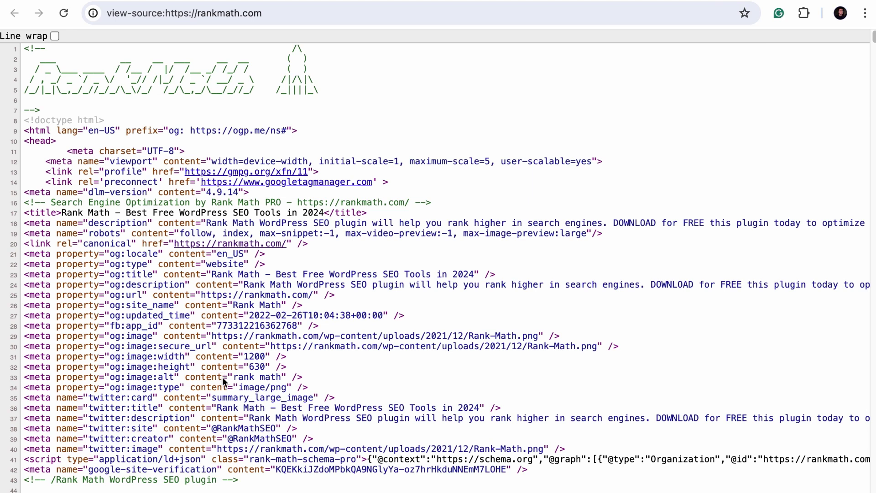
{"action": "key", "text": "ctrl+f"}
{"action": "type", "text": "Canonical"}
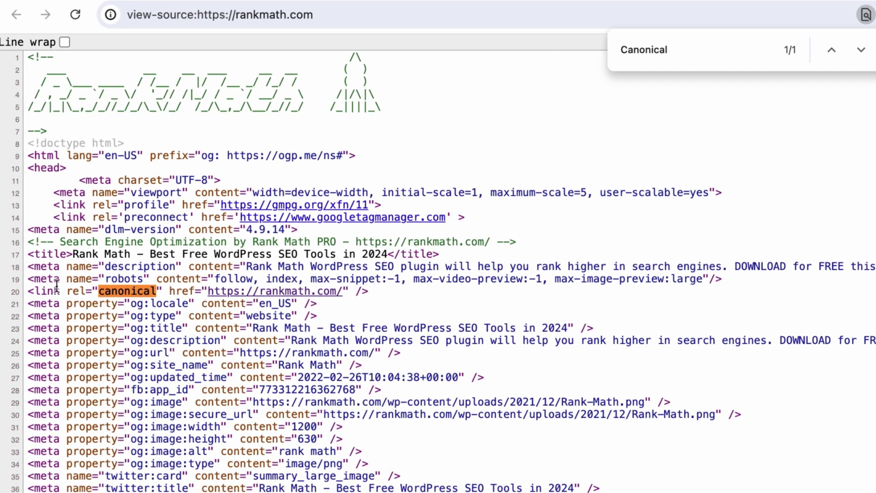
{"action": "left_click_drag", "start_coordinate": [28, 292], "coordinate": [377, 296]}
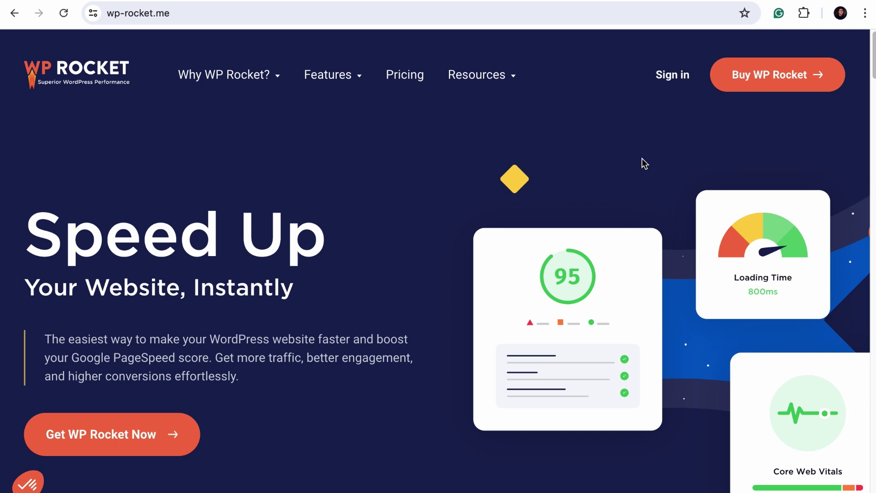
{"action": "right_click", "coordinate": [403, 155]}
{"action": "left_click", "coordinate": [431, 357]}
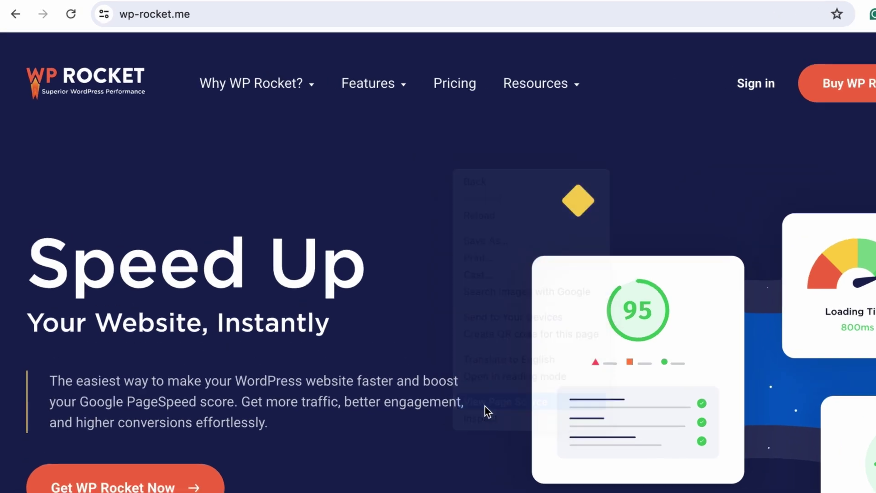
{"action": "key", "text": "ctrl+f"}
{"action": "type", "text": "canonical"}
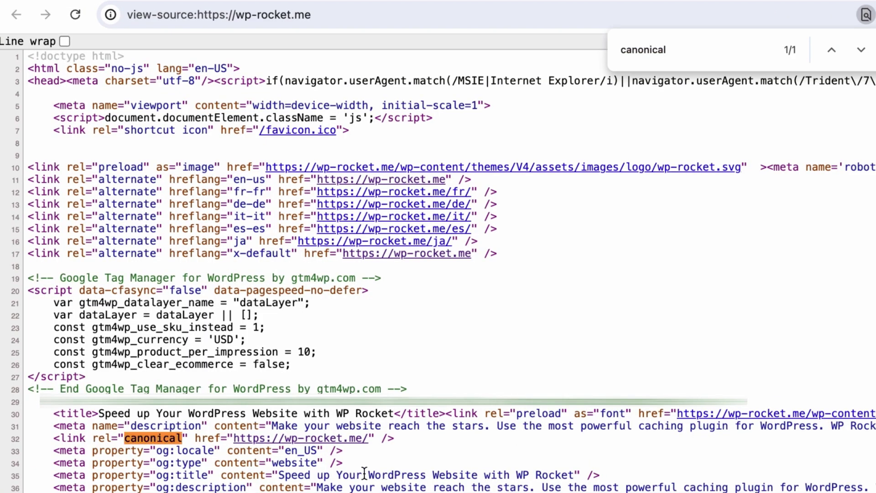
{"action": "scroll", "coordinate": [364, 474], "scroll_direction": "down", "scroll_amount": 3}
{"action": "left_click_drag", "start_coordinate": [52, 337], "coordinate": [414, 344]}
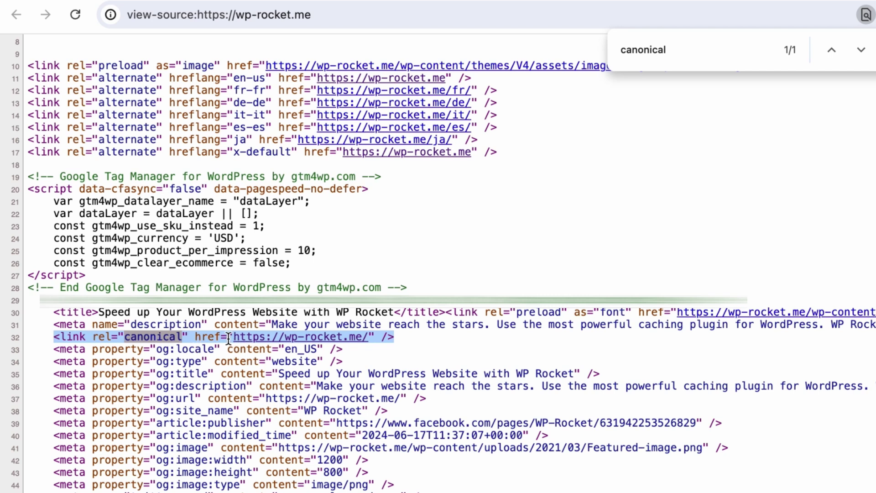
{"action": "left_click_drag", "start_coordinate": [234, 338], "coordinate": [376, 337]}
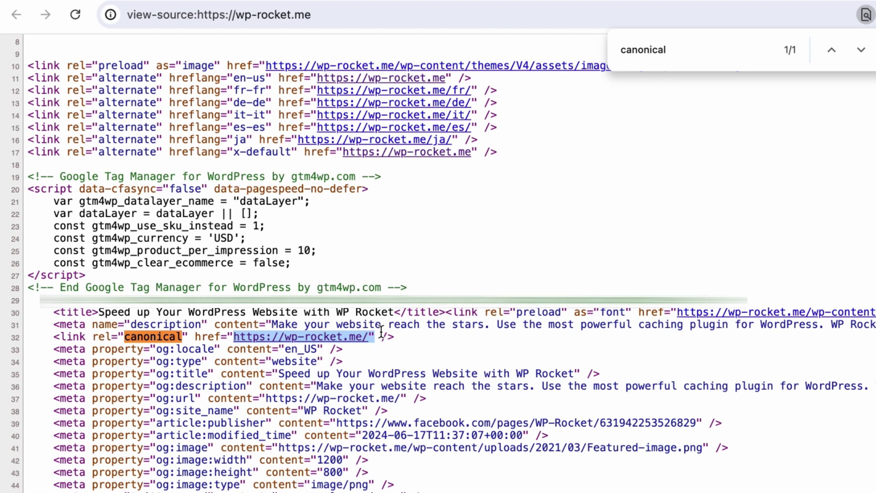
{"action": "key", "text": "Escape"}
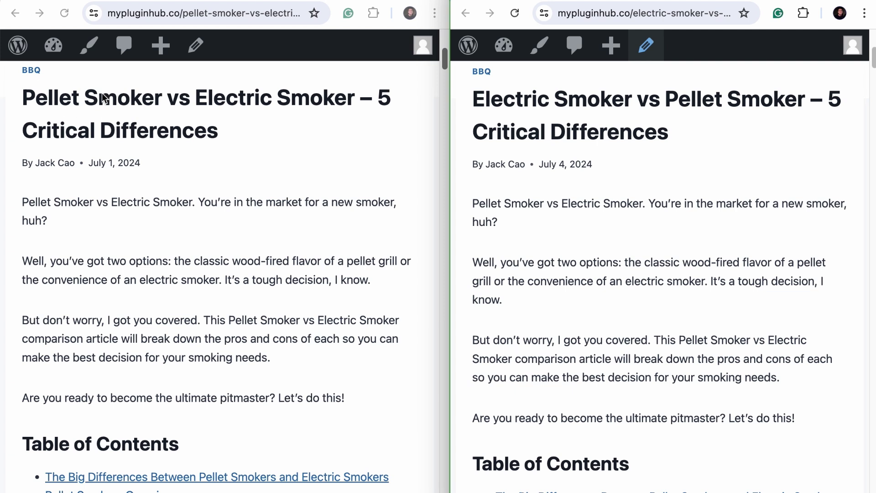
{"action": "left_click", "coordinate": [182, 13]}
{"action": "left_click_drag", "start_coordinate": [214, 14], "coordinate": [240, 17]}
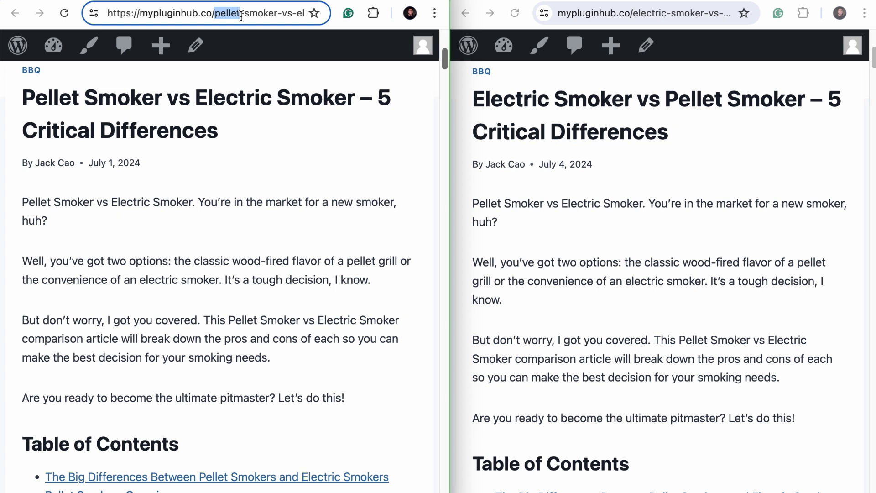
{"action": "left_click", "coordinate": [663, 14]}
{"action": "left_click_drag", "start_coordinate": [665, 13], "coordinate": [697, 13]}
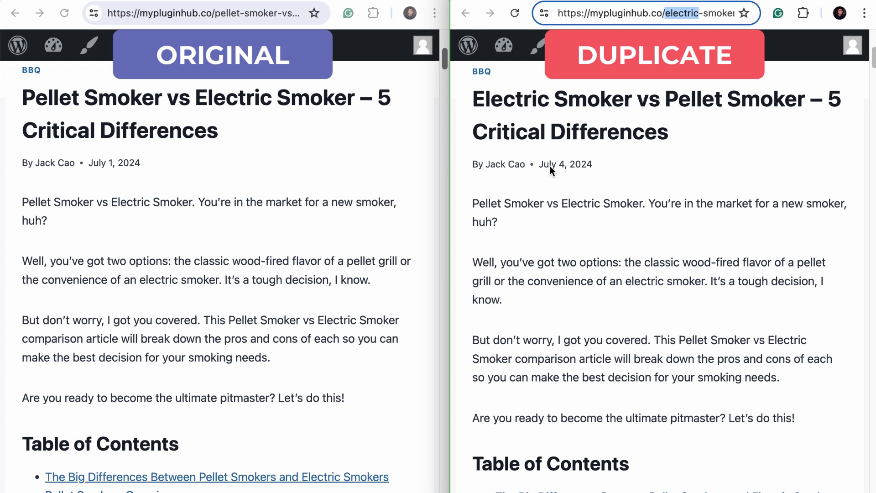
{"action": "right_click", "coordinate": [341, 288]}
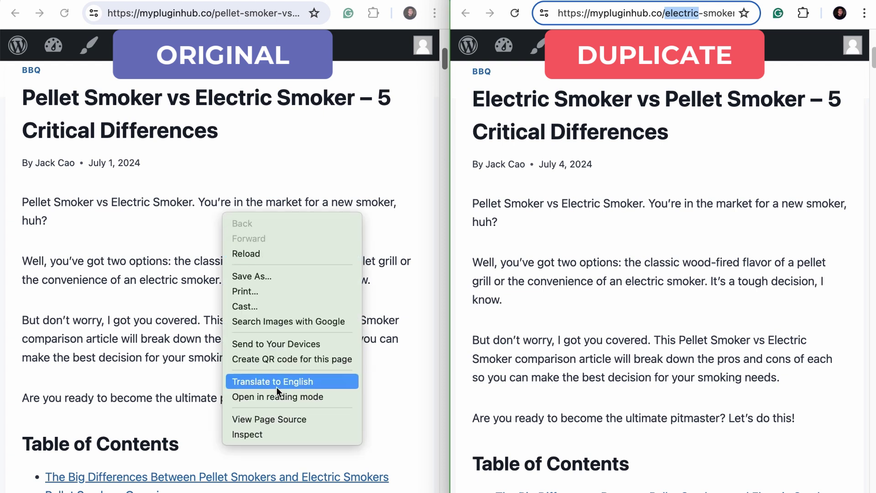
{"action": "left_click", "coordinate": [477, 234]}
{"action": "right_click", "coordinate": [533, 185]}
{"action": "left_click", "coordinate": [589, 393]}
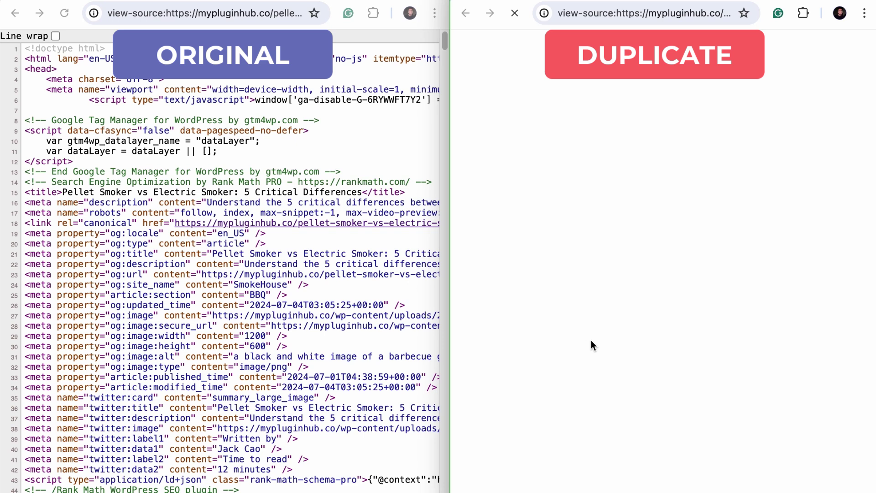
{"action": "left_click", "coordinate": [348, 151]}
{"action": "key", "text": "super+f"}
{"action": "left_click", "coordinate": [514, 154]}
{"action": "key", "text": "super+f"}
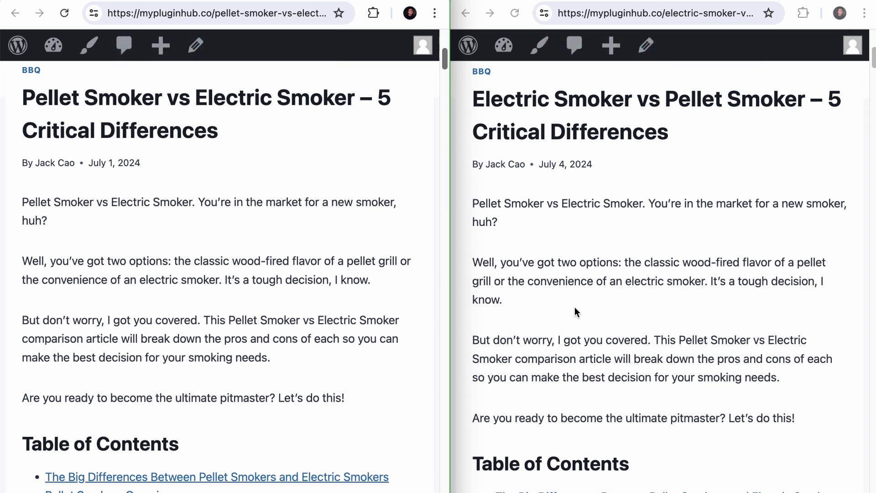
- Open both smoker posts in the WordPress editor from their admin-bar Edit links
{"action": "right_click", "coordinate": [196, 45]}
{"action": "left_click", "coordinate": [210, 63]}
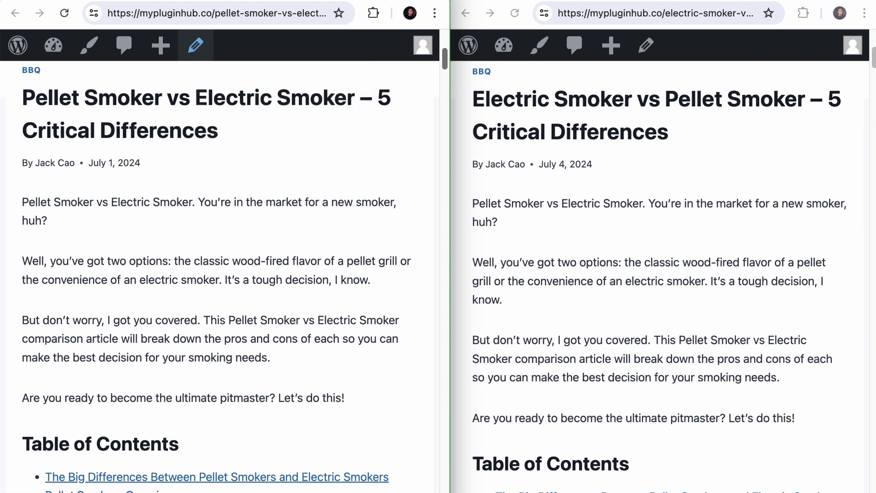
{"action": "right_click", "coordinate": [648, 46]}
{"action": "left_click", "coordinate": [662, 61]}
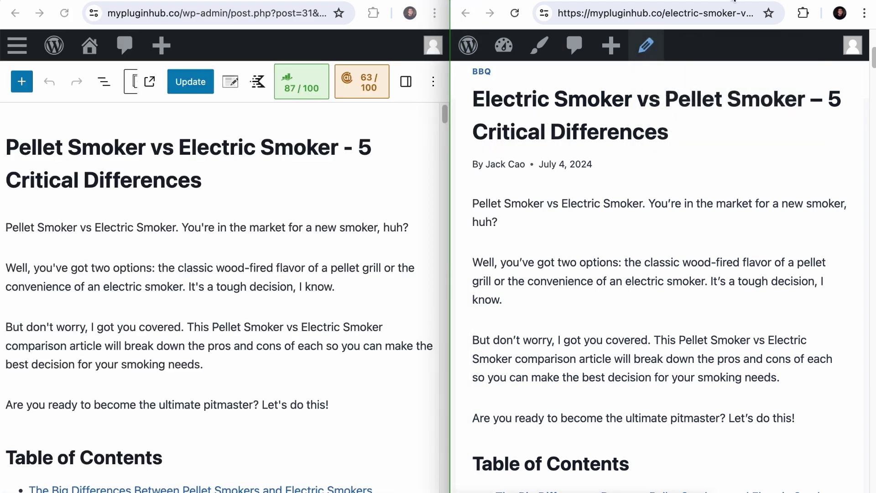
{"action": "left_click", "coordinate": [318, 82]}
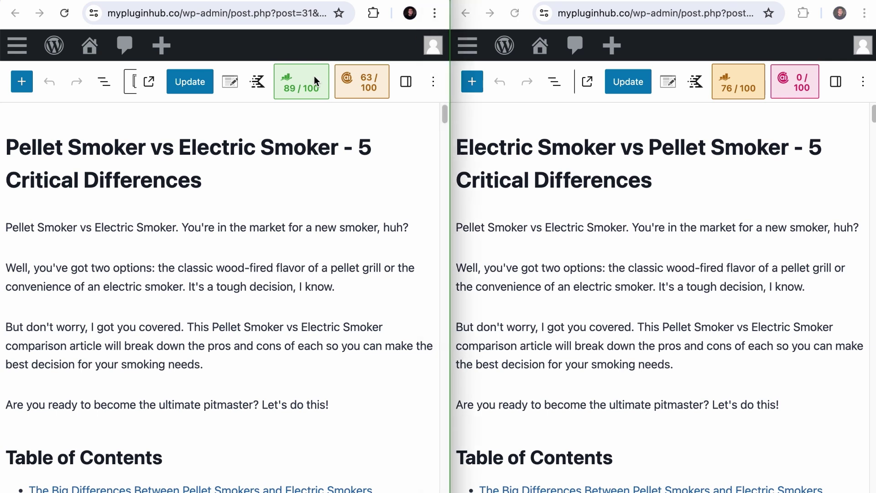
{"action": "left_click", "coordinate": [314, 79]}
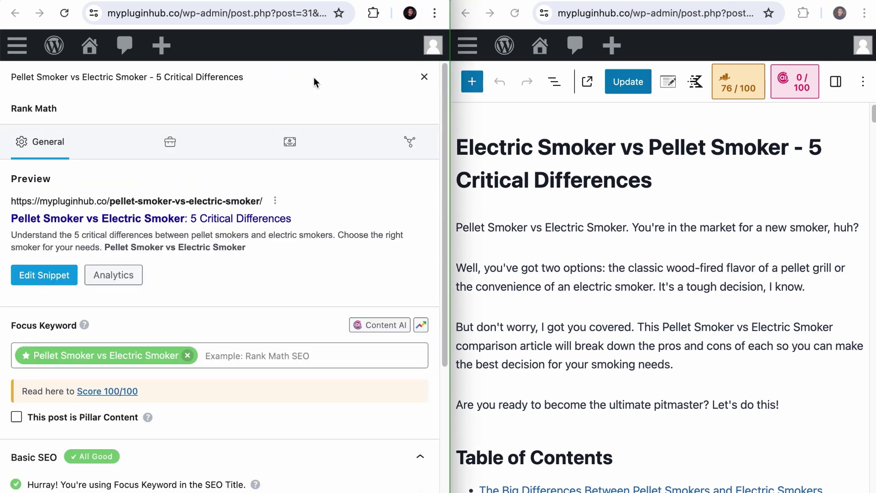
{"action": "left_click", "coordinate": [172, 144]}
{"action": "scroll", "coordinate": [195, 181], "scroll_direction": "down", "scroll_amount": 3}
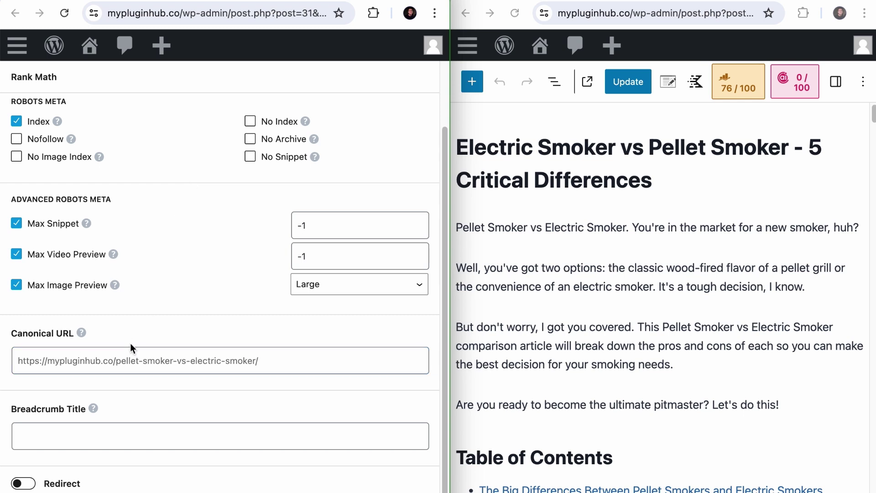
{"action": "left_click", "coordinate": [722, 84]}
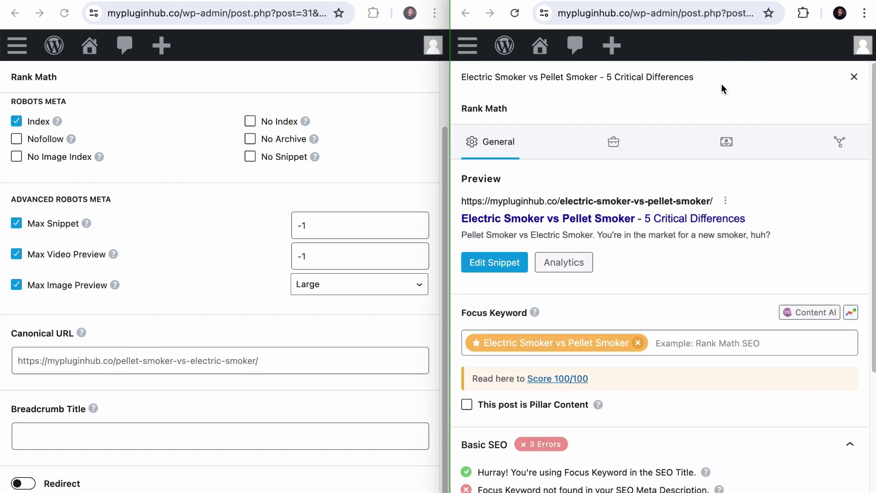
{"action": "left_click", "coordinate": [610, 142]}
{"action": "scroll", "coordinate": [603, 202], "scroll_direction": "down", "scroll_amount": 3}
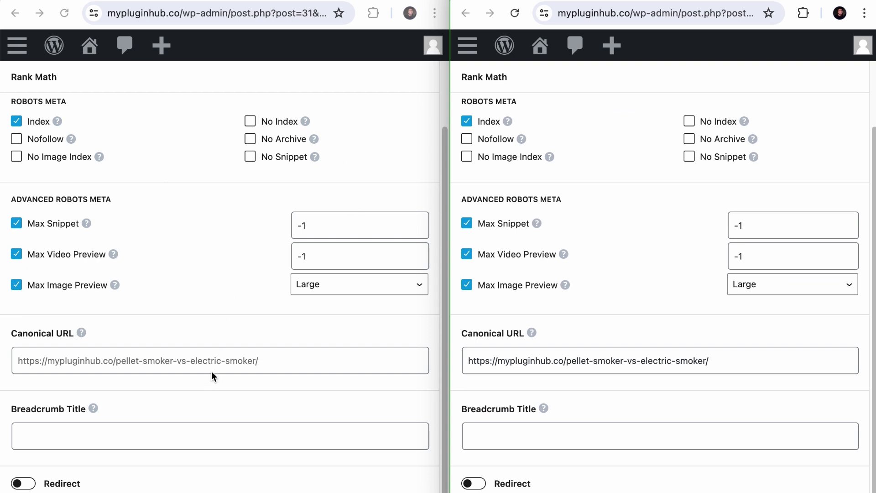
{"action": "left_click", "coordinate": [198, 362]}
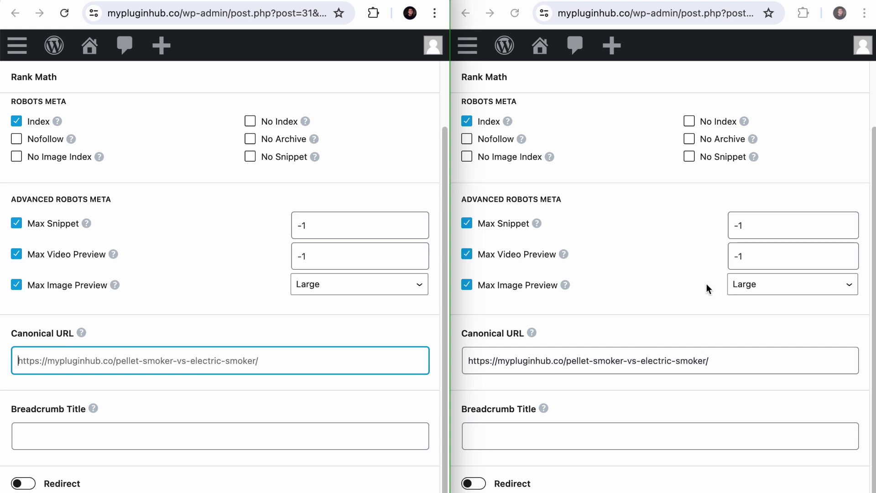
{"action": "left_click_drag", "start_coordinate": [724, 360], "coordinate": [459, 361]}
{"action": "left_click", "coordinate": [526, 310]}
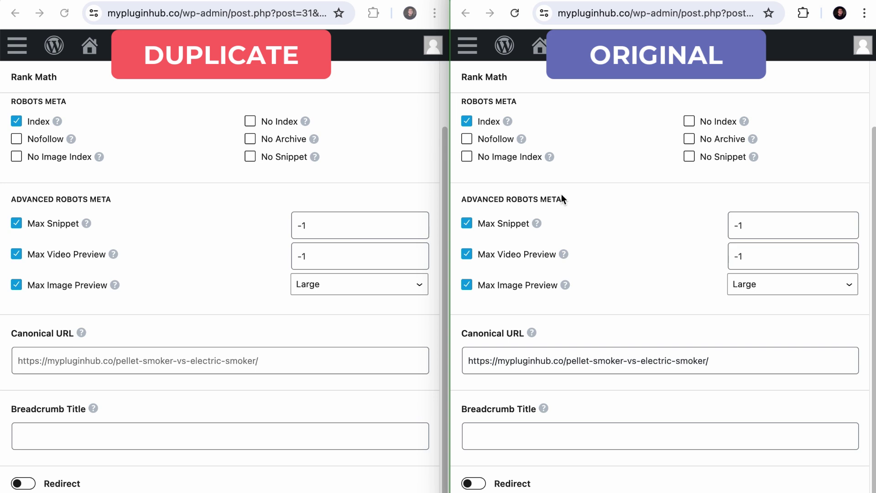
- Paste the Original post's own URL into its Canonical URL field
{"action": "left_click_drag", "start_coordinate": [730, 361], "coordinate": [447, 366]}
{"action": "type", "text": "https://mypluginhub.co/electric-smoker-vs-pellet-smoker/"}
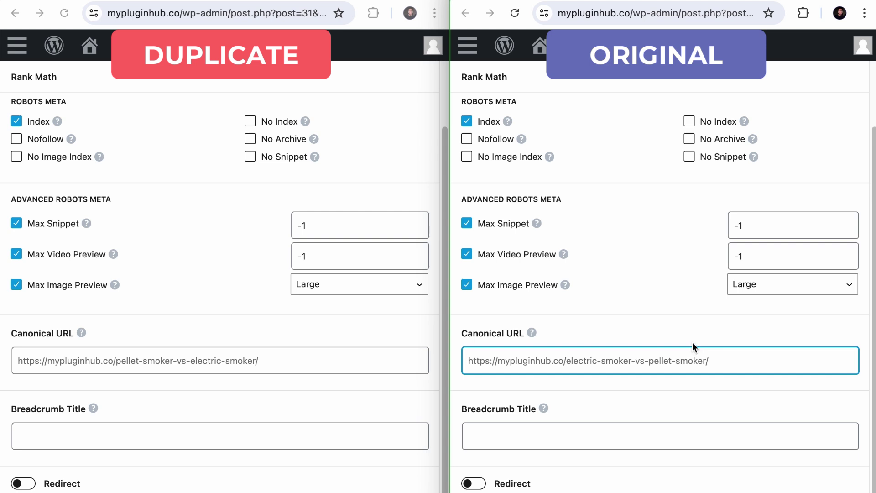
{"action": "key", "text": "super+a"}
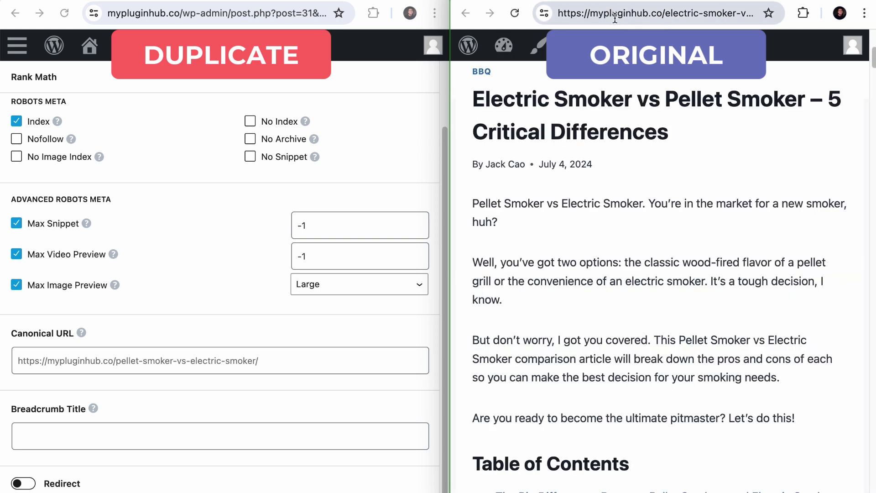
- Copy the Original post's address and paste it into the Duplicate's Canonical URL field
{"action": "right_click", "coordinate": [616, 18]}
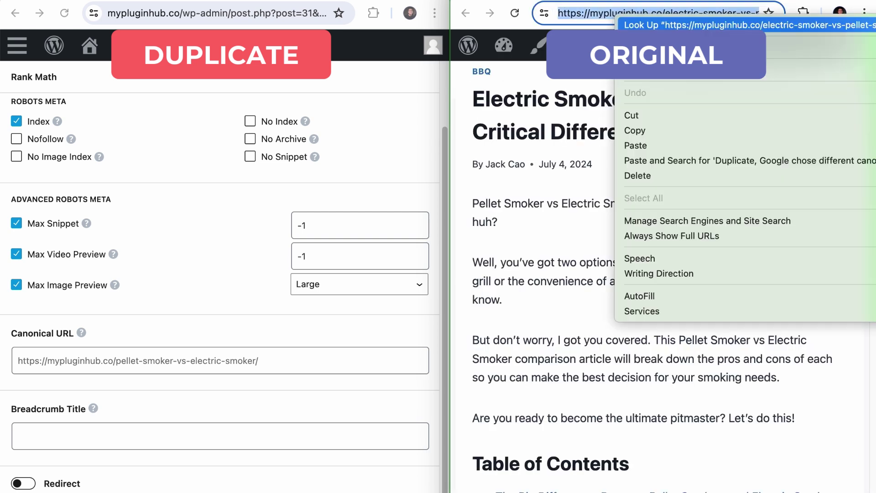
{"action": "left_click", "coordinate": [639, 131]}
{"action": "left_click", "coordinate": [204, 359]}
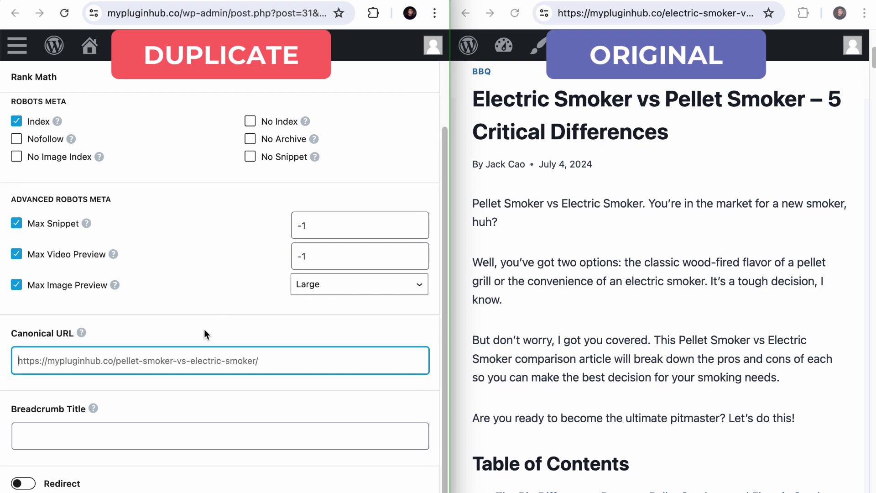
{"action": "right_click", "coordinate": [199, 358]}
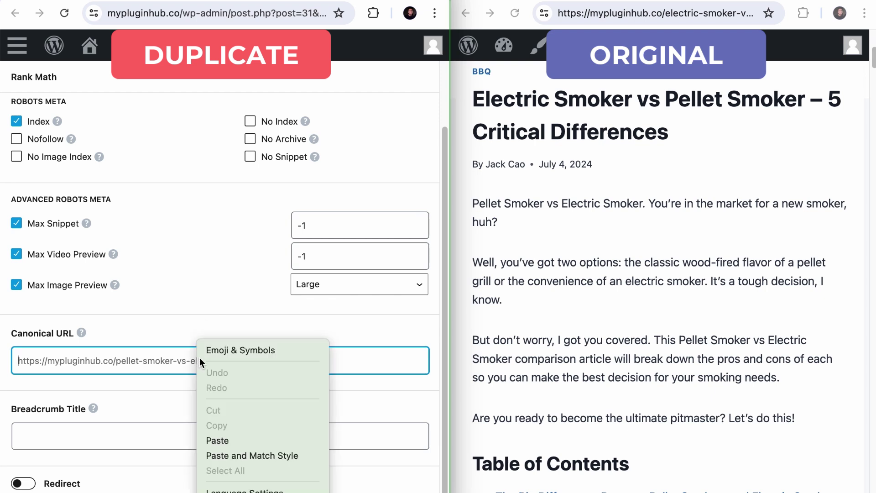
{"action": "left_click", "coordinate": [218, 440]}
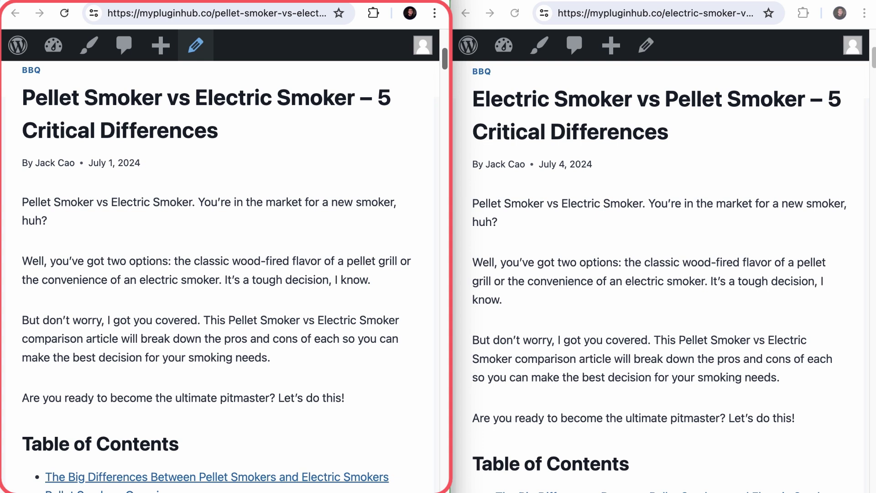
- Maximize the admin window and go through Rank Math SEO to the Redirections page
{"action": "left_click", "coordinate": [224, 12]}
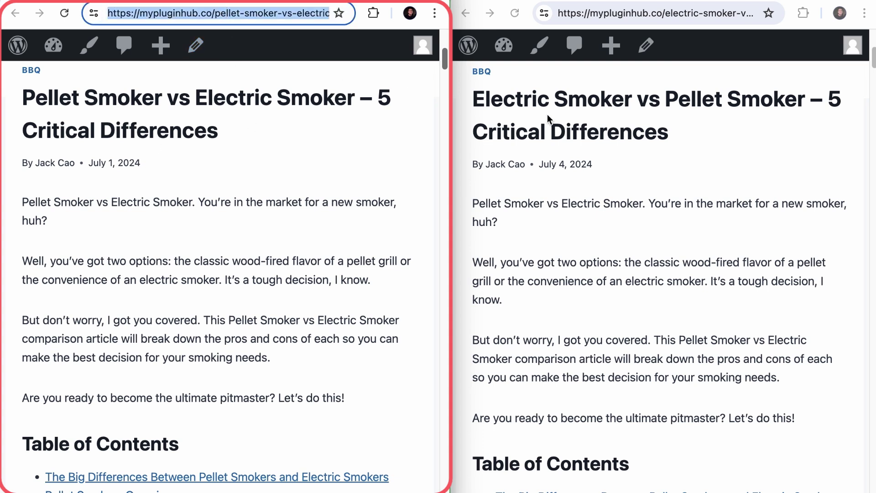
{"action": "key", "text": "ctrl+alt+Return"}
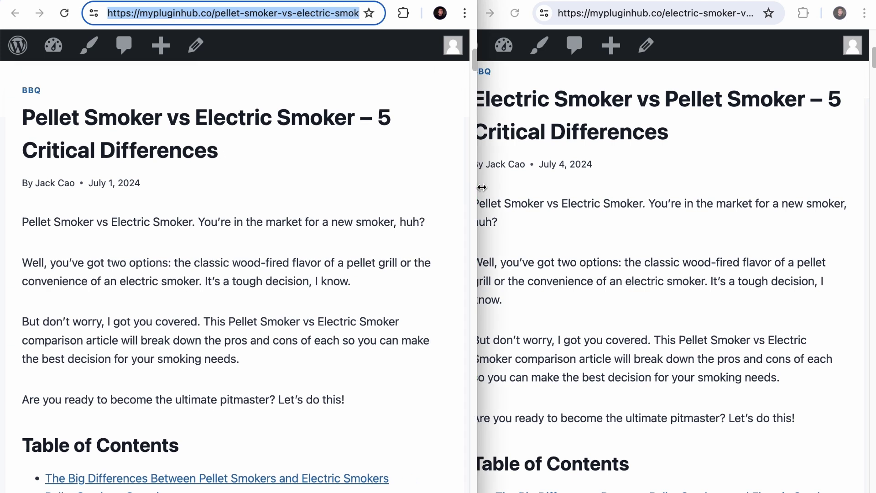
{"action": "mouse_move", "coordinate": [71, 41]}
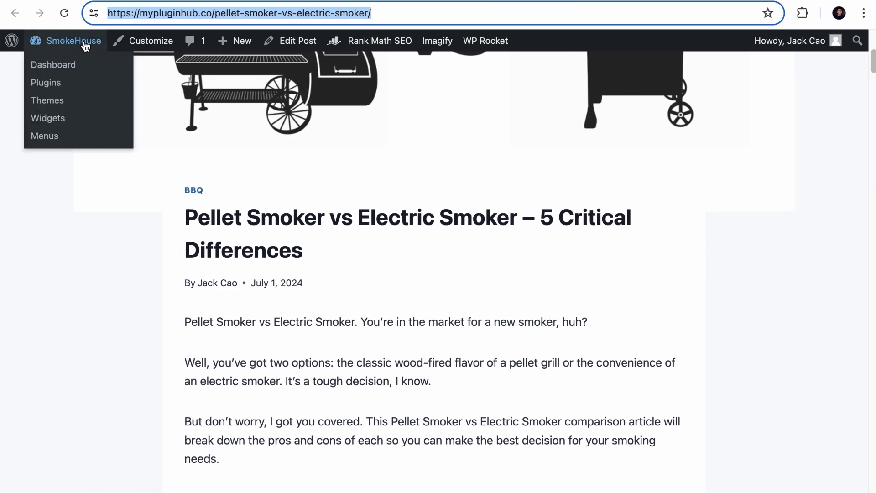
{"action": "right_click", "coordinate": [73, 63]}
{"action": "key", "text": "Escape"}
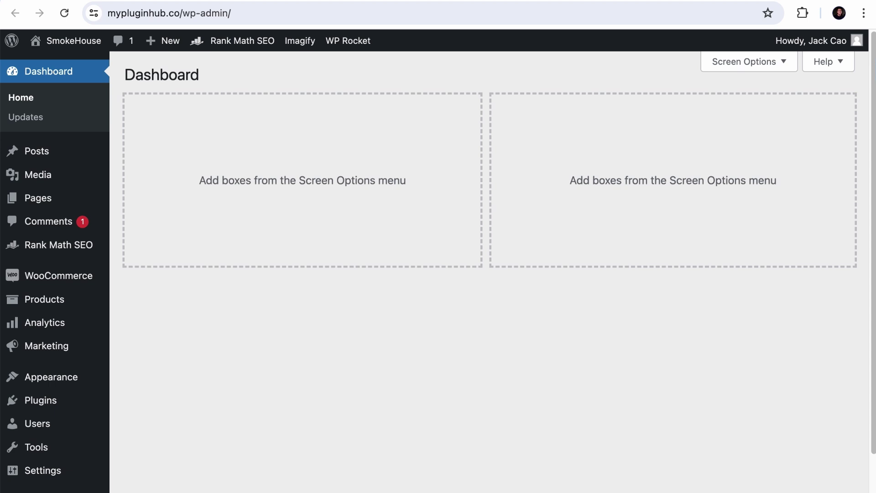
{"action": "mouse_move", "coordinate": [57, 248]}
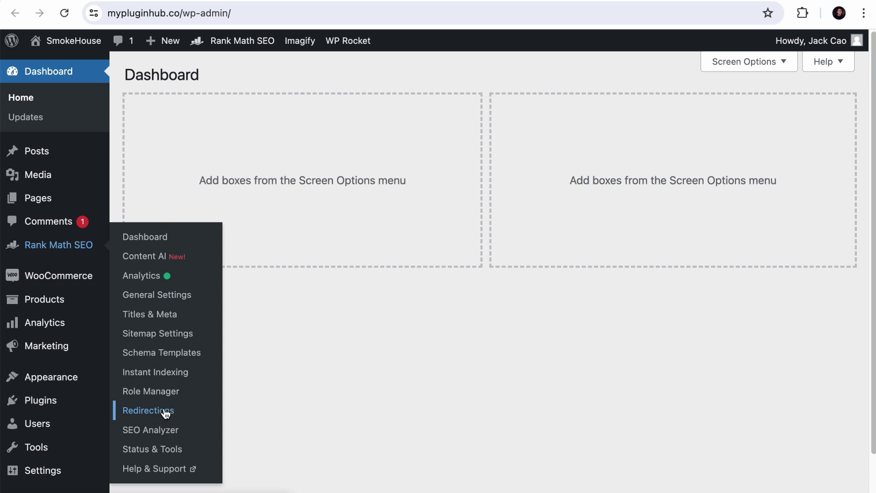
{"action": "left_click", "coordinate": [162, 242]}
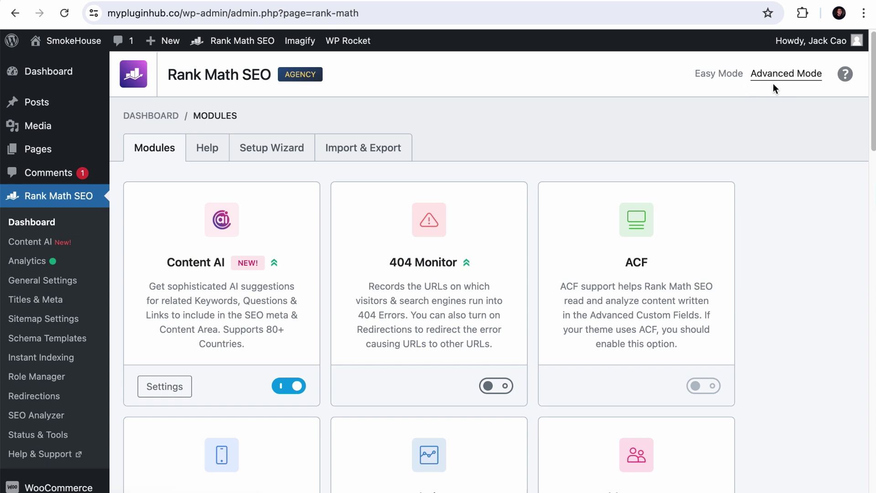
{"action": "scroll", "coordinate": [603, 218], "scroll_direction": "down", "scroll_amount": 15}
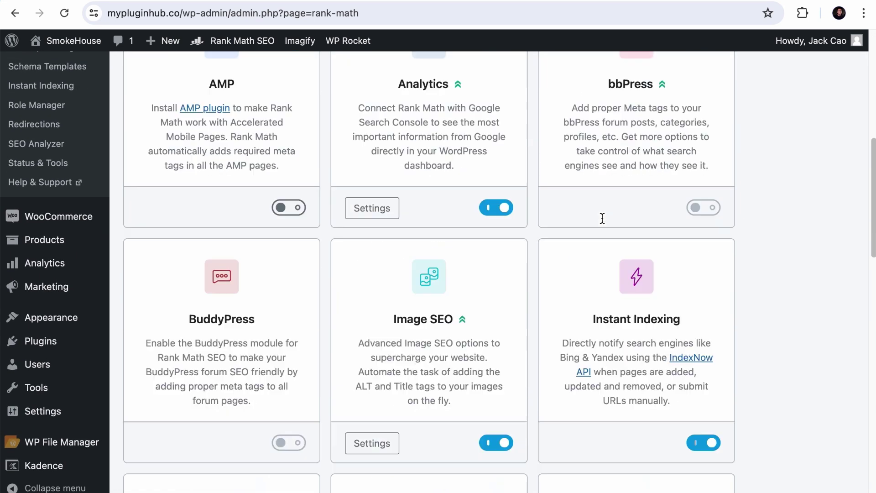
{"action": "scroll", "coordinate": [602, 218], "scroll_direction": "down", "scroll_amount": 7}
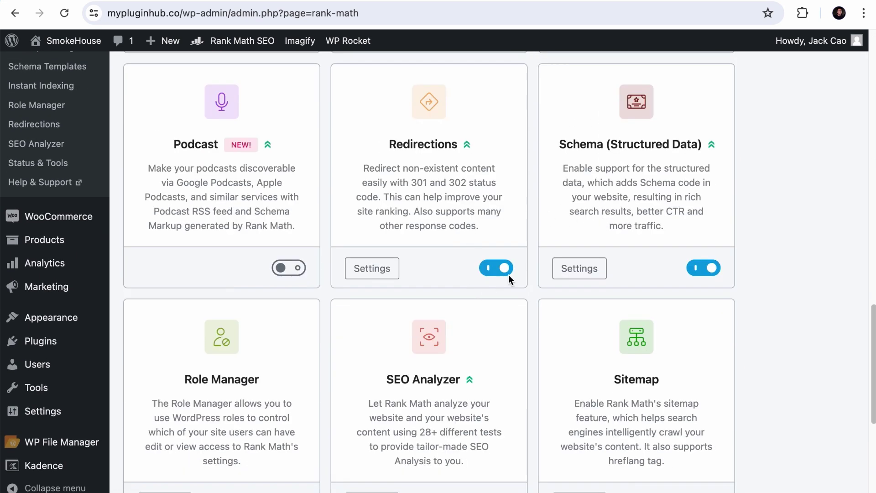
{"action": "scroll", "coordinate": [112, 235], "scroll_direction": "up", "scroll_amount": 2}
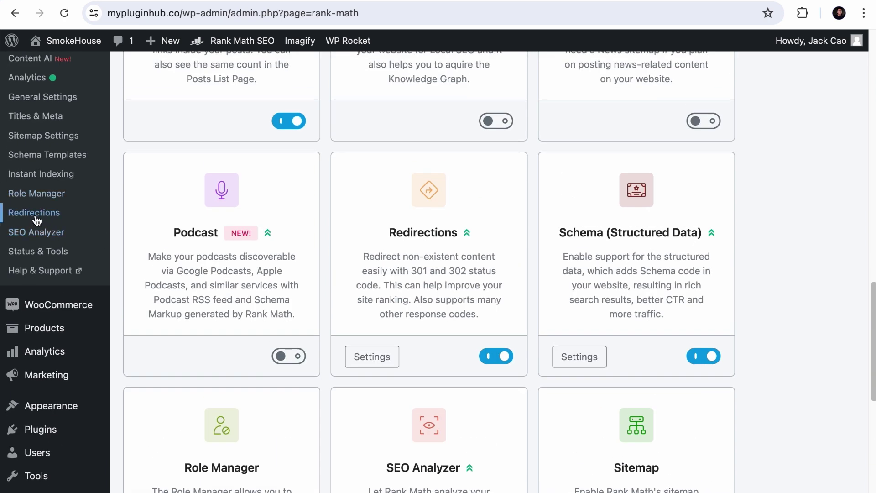
{"action": "left_click", "coordinate": [37, 219]}
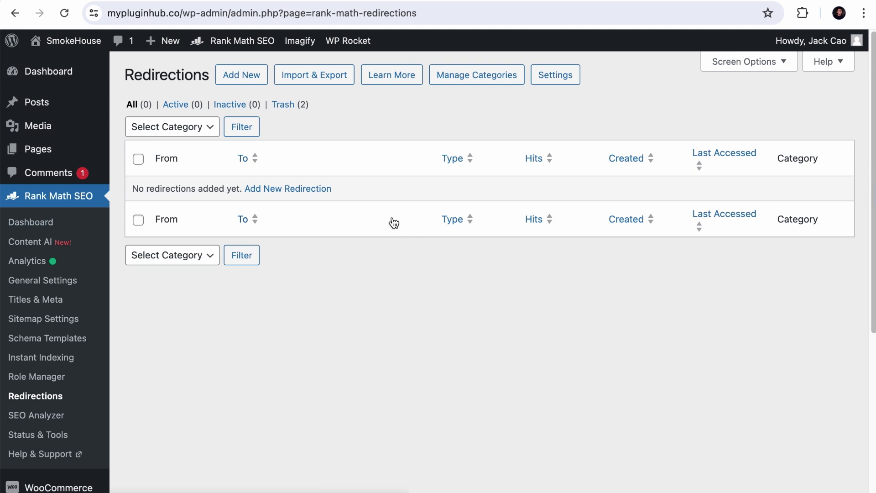
- Start a new redirection with the old pellet-smoker-vs-electric-smoker post URL as its source
{"action": "left_click", "coordinate": [248, 74]}
{"action": "key", "text": "ctrl+alt+Left"}
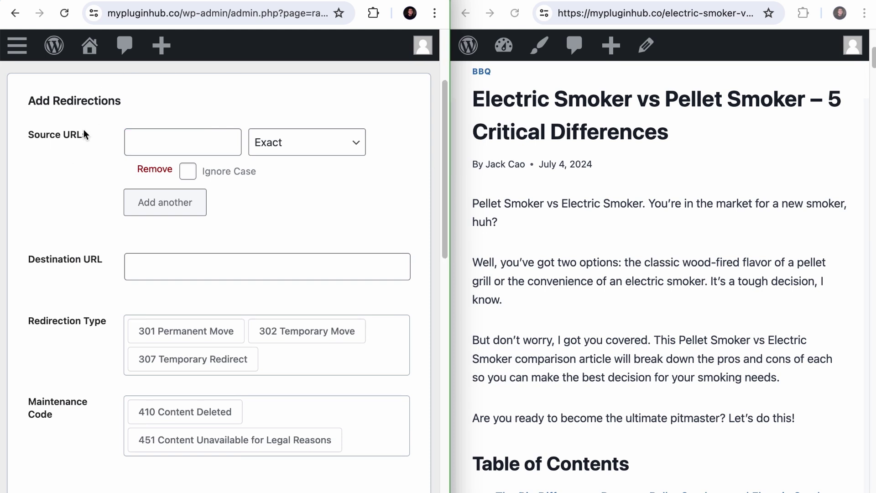
{"action": "left_click", "coordinate": [41, 13]}
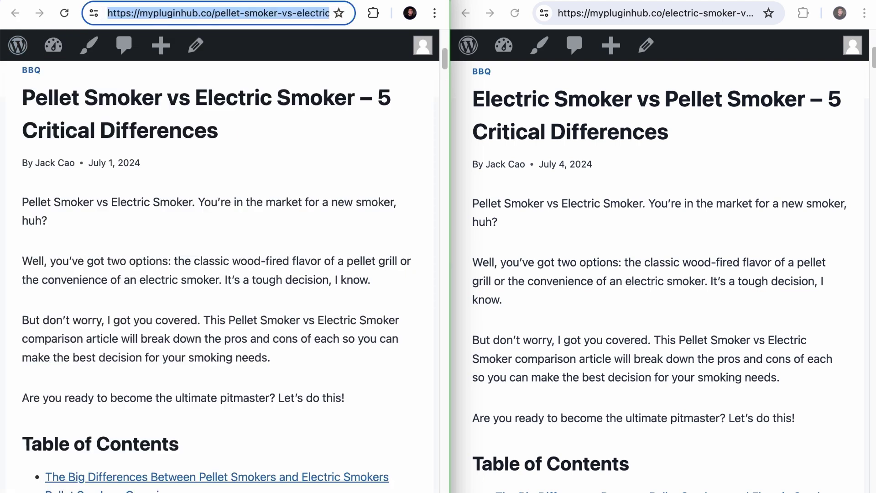
{"action": "left_click", "coordinate": [199, 13]}
{"action": "right_click", "coordinate": [173, 13]}
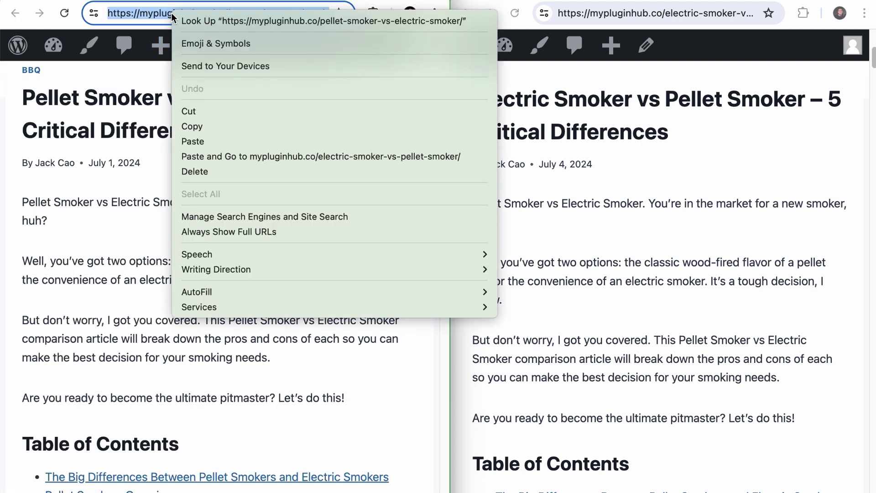
{"action": "left_click", "coordinate": [192, 126]}
{"action": "key", "text": "super+bracketleft"}
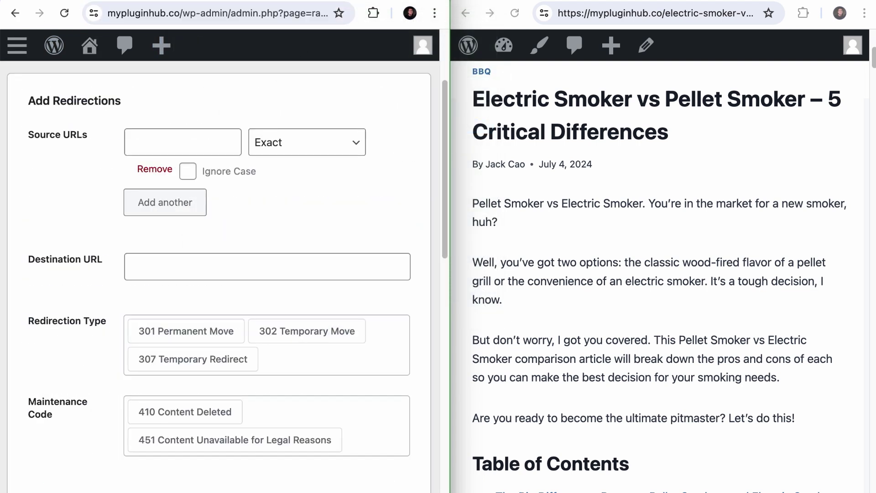
{"action": "left_click", "coordinate": [164, 131]}
{"action": "right_click", "coordinate": [165, 133]}
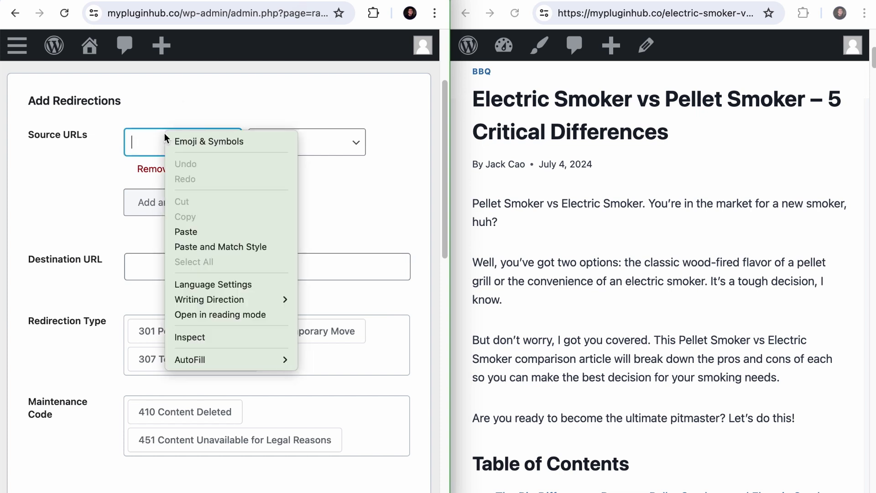
{"action": "left_click", "coordinate": [188, 232]}
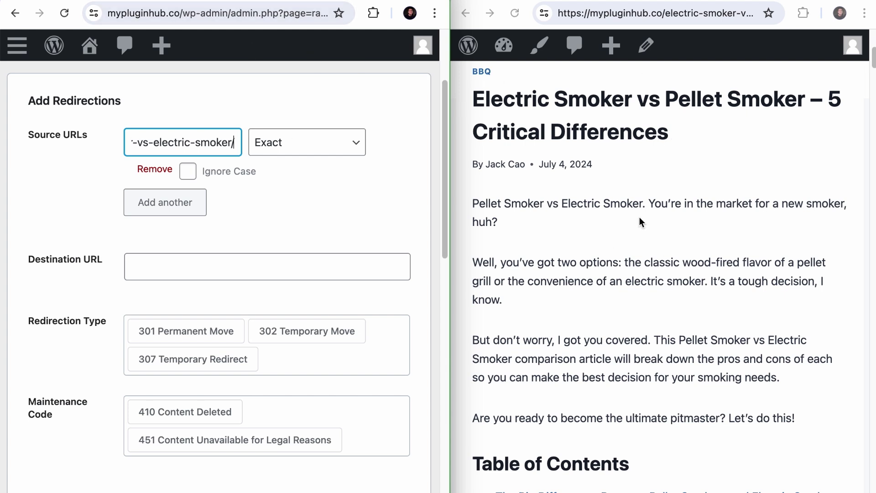
- Set the destination to the electric-smoker-vs-pellet-smoker post, choose 301 Permanent Move, and save
{"action": "right_click", "coordinate": [627, 18]}
{"action": "left_click", "coordinate": [649, 128]}
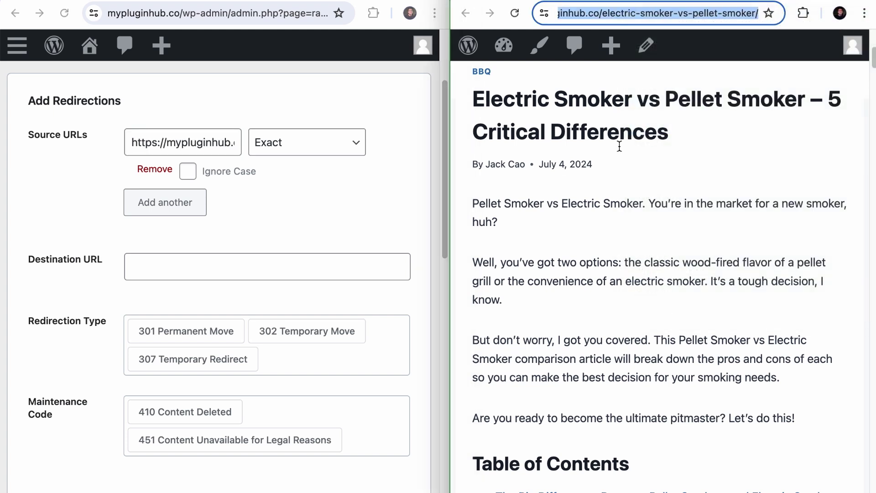
{"action": "left_click", "coordinate": [344, 271]}
{"action": "right_click", "coordinate": [338, 271]}
{"action": "left_click", "coordinate": [356, 364]}
{"action": "scroll", "coordinate": [338, 368], "scroll_direction": "down", "scroll_amount": 2}
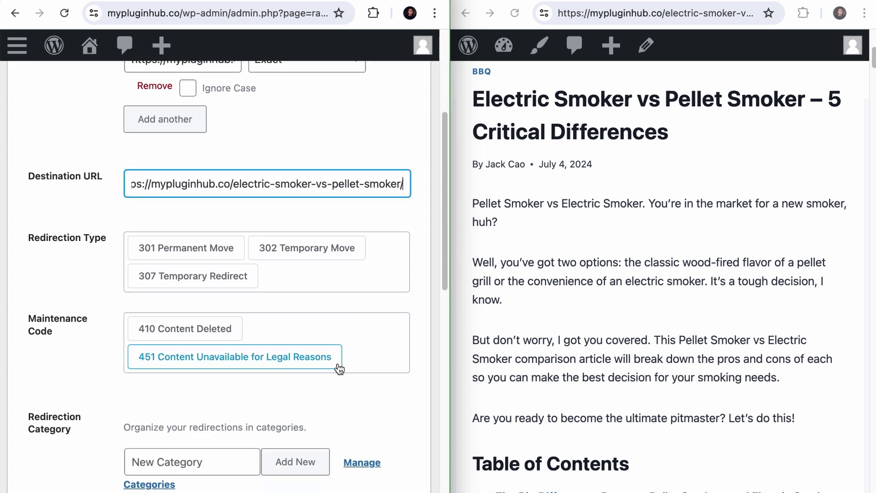
{"action": "left_click", "coordinate": [204, 252]}
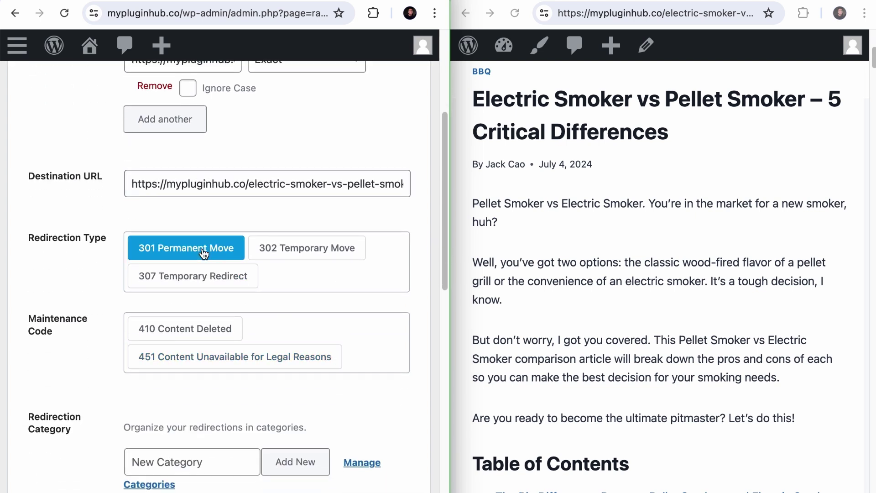
{"action": "scroll", "coordinate": [204, 252], "scroll_direction": "down", "scroll_amount": 5}
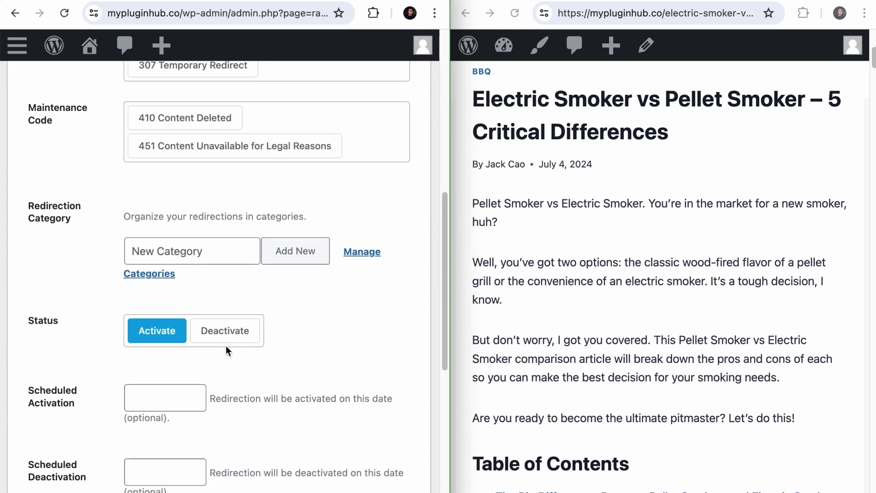
{"action": "scroll", "coordinate": [225, 346], "scroll_direction": "down", "scroll_amount": 8}
{"action": "left_click", "coordinate": [377, 194]}
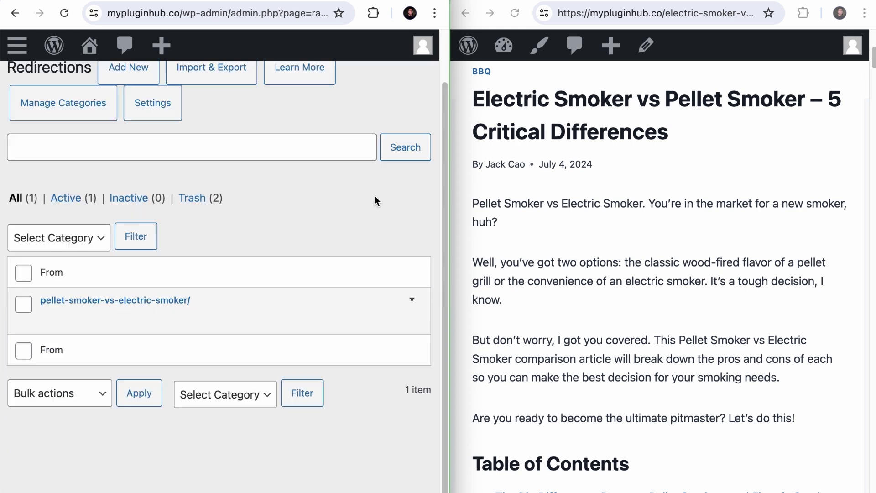
- Maximize the admin window and reload the old pellet-smoker address to confirm the redirect
{"action": "left_click_drag", "start_coordinate": [452, 197], "coordinate": [870, 223]}
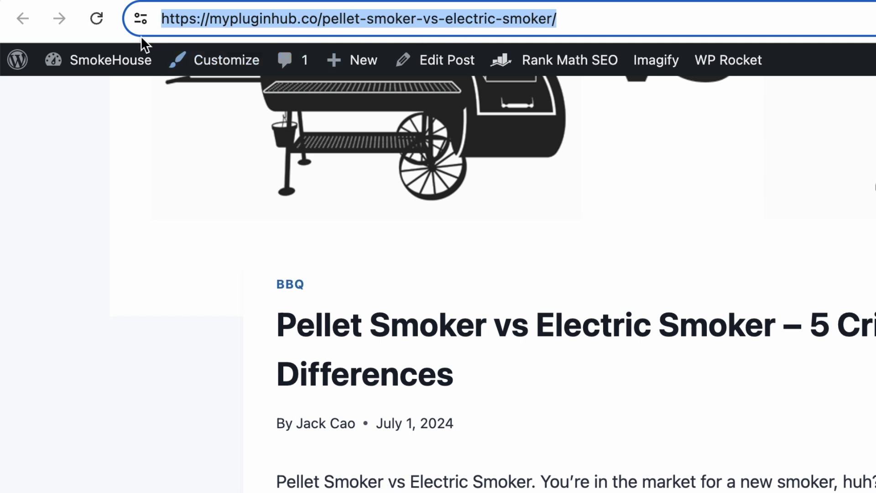
{"action": "left_click", "coordinate": [96, 21]}
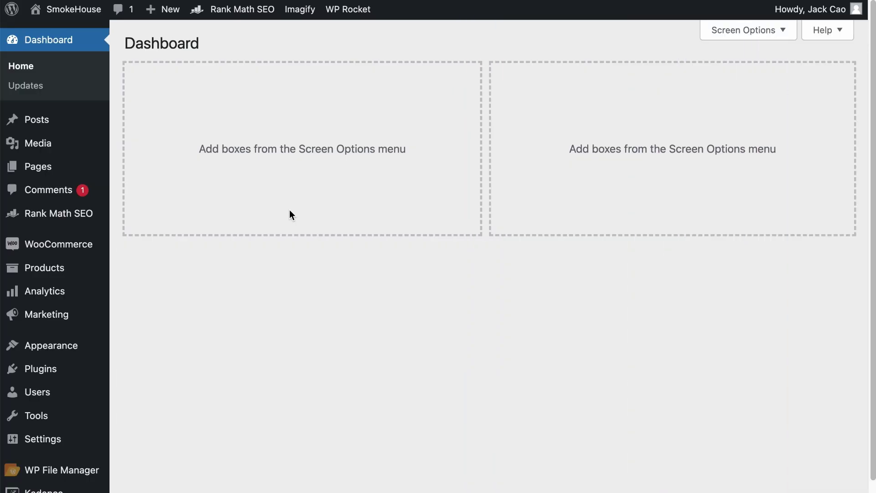
- In Titles & Meta > Misc Pages, noindex paginated subpages, paginated single pages and password-protected pages, then save
{"action": "mouse_move", "coordinate": [80, 219]}
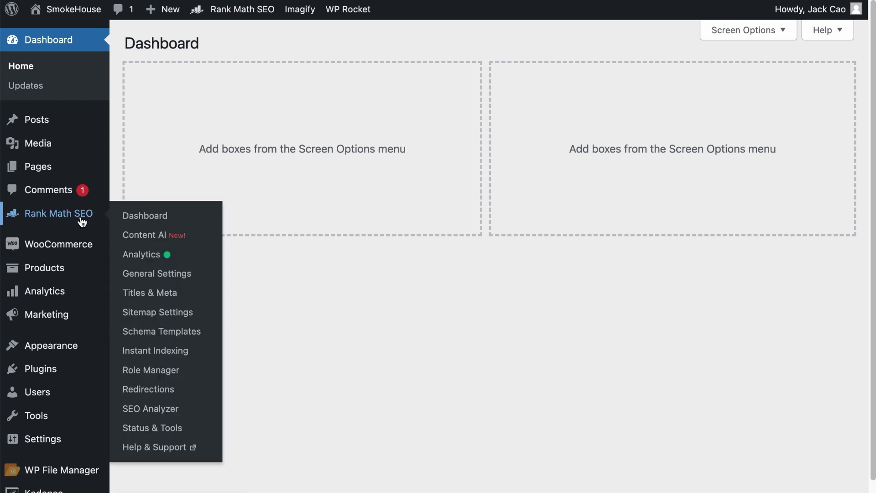
{"action": "left_click", "coordinate": [142, 294]}
{"action": "left_click", "coordinate": [202, 353]}
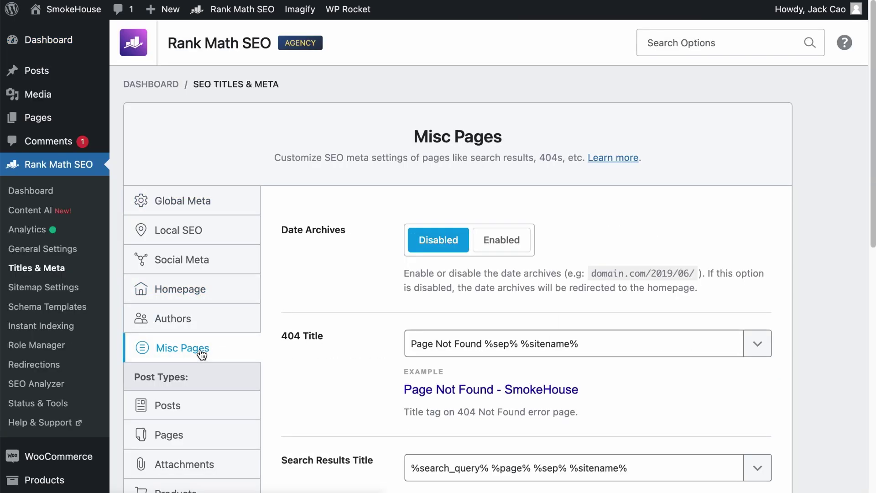
{"action": "scroll", "coordinate": [389, 354], "scroll_direction": "down", "scroll_amount": 10}
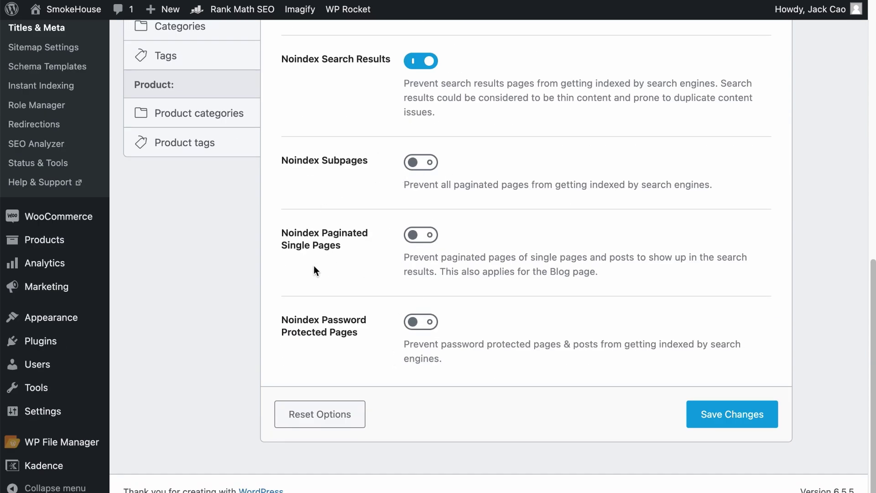
{"action": "left_click", "coordinate": [411, 165]}
{"action": "left_click", "coordinate": [418, 235]}
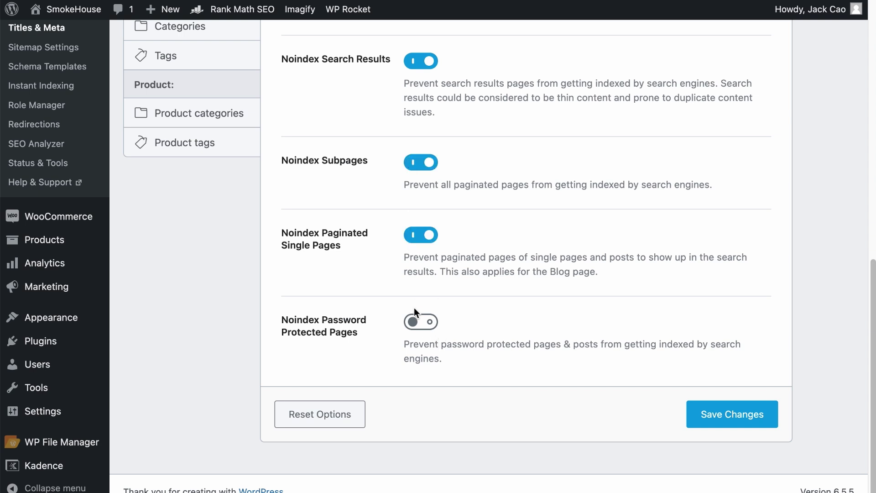
{"action": "left_click", "coordinate": [416, 322]}
{"action": "left_click", "coordinate": [727, 429]}
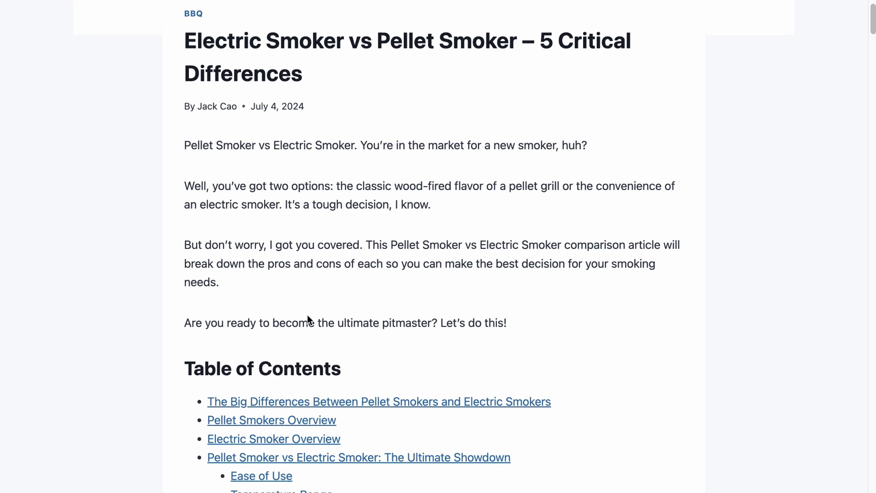
- View the Electric Smoker vs Pellet Smoker post's page source and search it for 'canonical'
{"action": "right_click", "coordinate": [463, 117]}
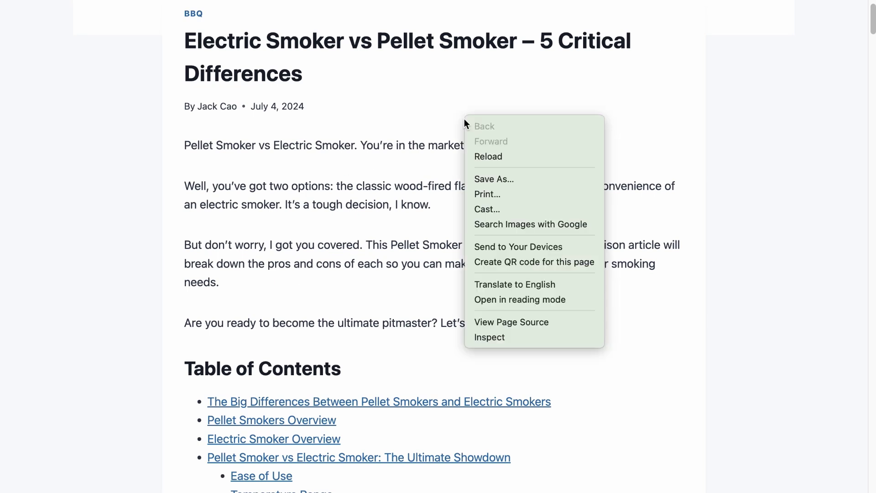
{"action": "left_click", "coordinate": [491, 326]}
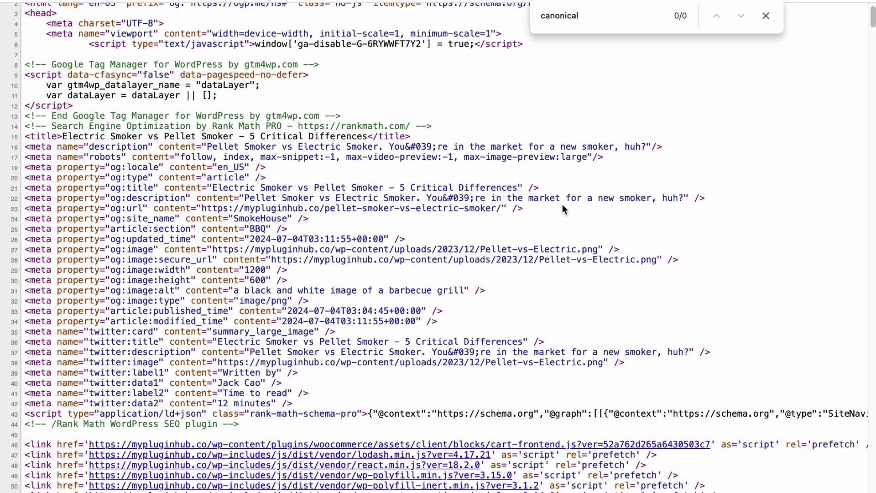
{"action": "left_click_drag", "start_coordinate": [579, 16], "coordinate": [563, 15]}
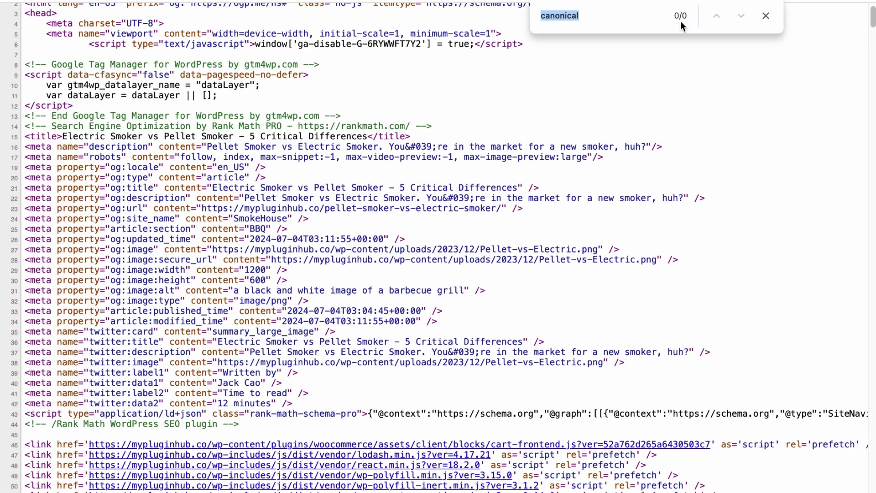